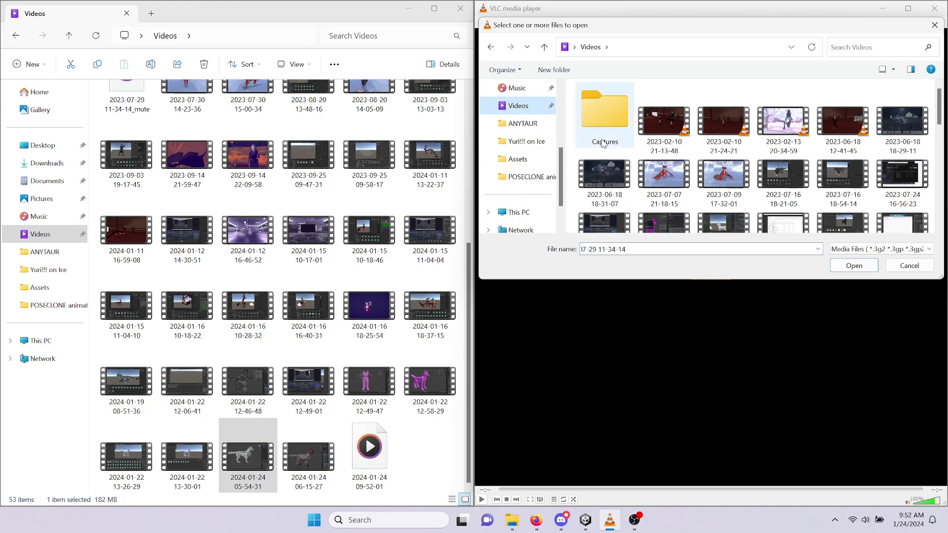
pyautogui.doubleClick(724, 205)
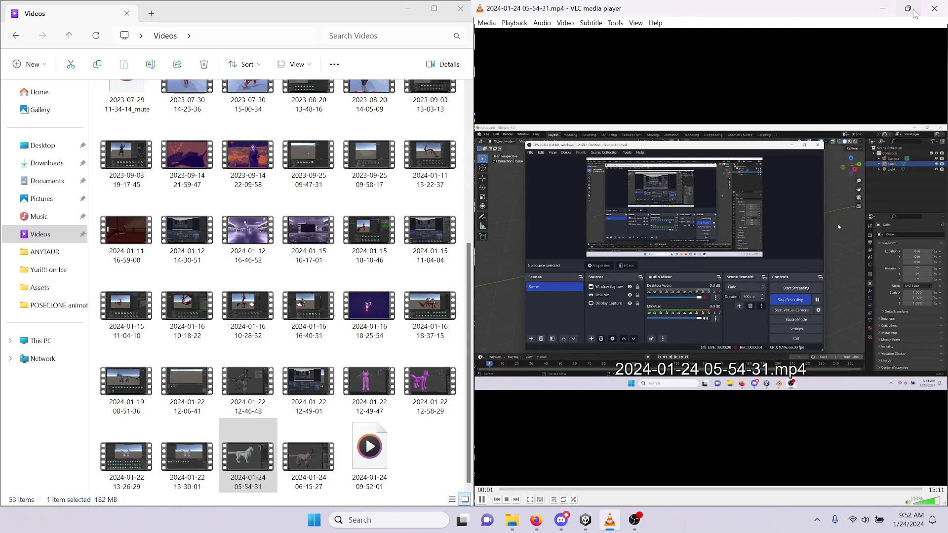
pyautogui.click(908, 9)
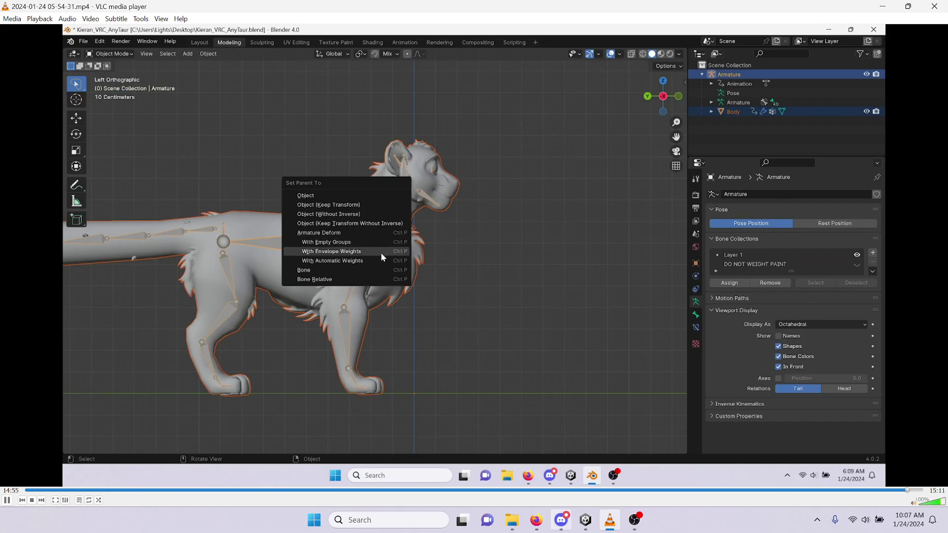
pyautogui.moveTo(516, 528)
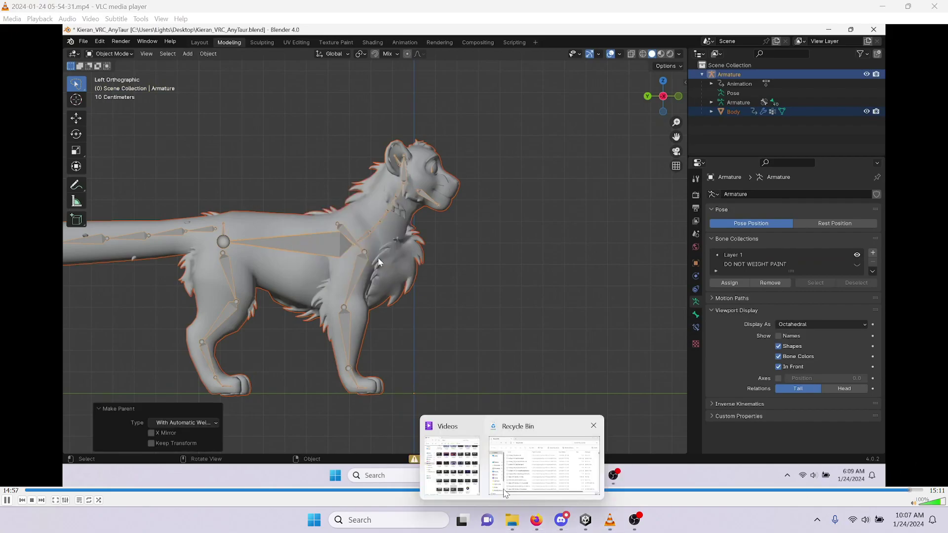
pyautogui.moveTo(513, 484)
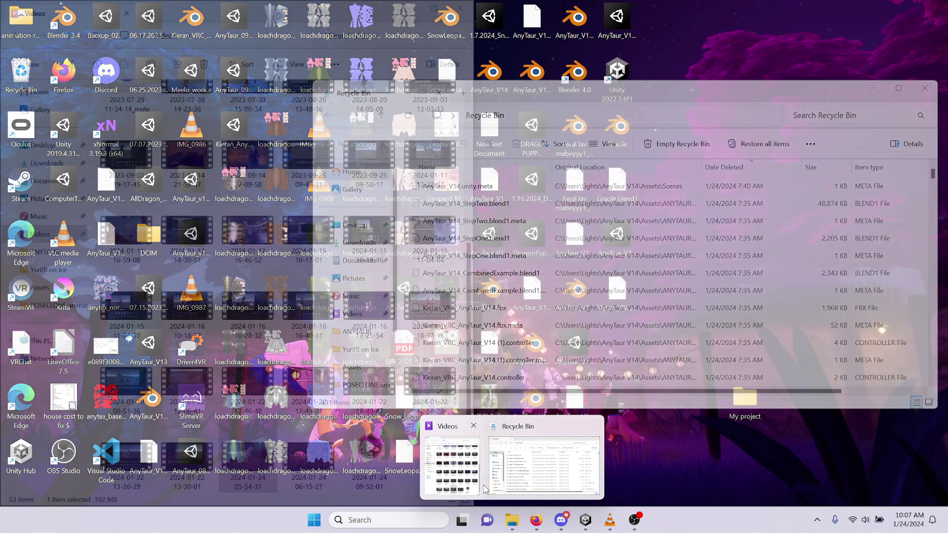
pyautogui.click(452, 464)
pyautogui.doubleClick(310, 459)
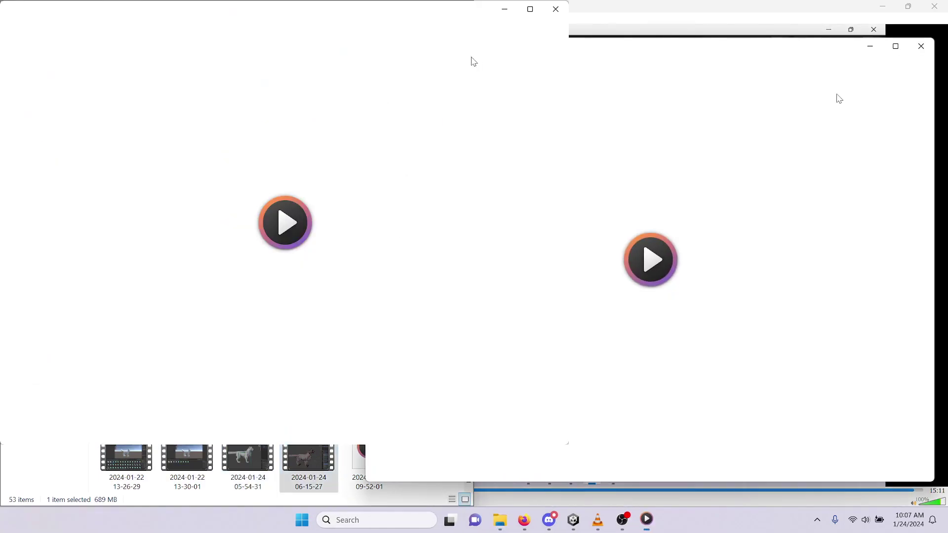
pyautogui.click(557, 8)
pyautogui.click(604, 530)
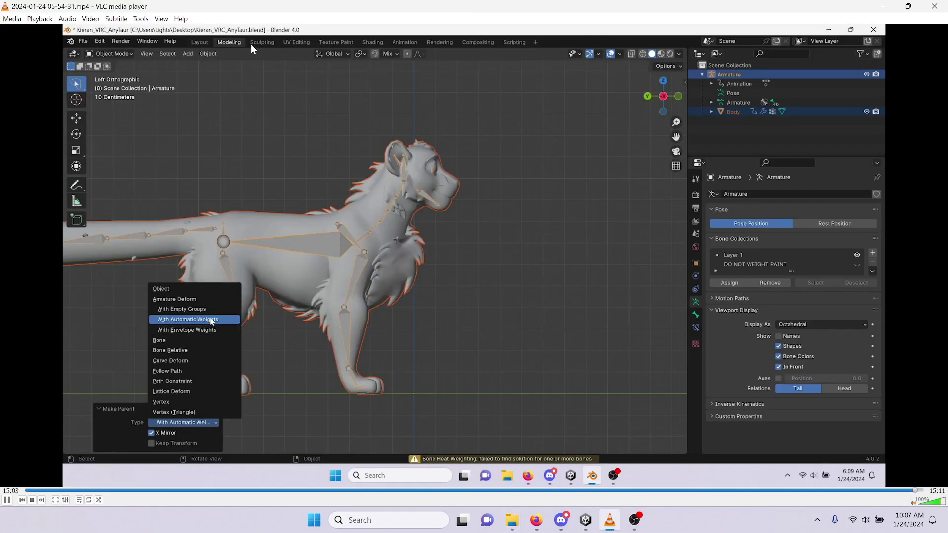
pyautogui.click(20, 22)
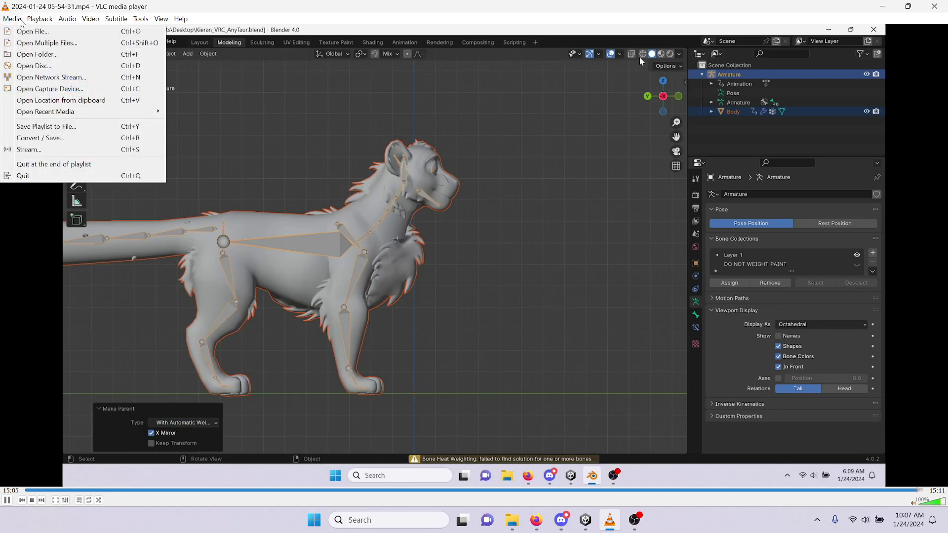
pyautogui.click(29, 31)
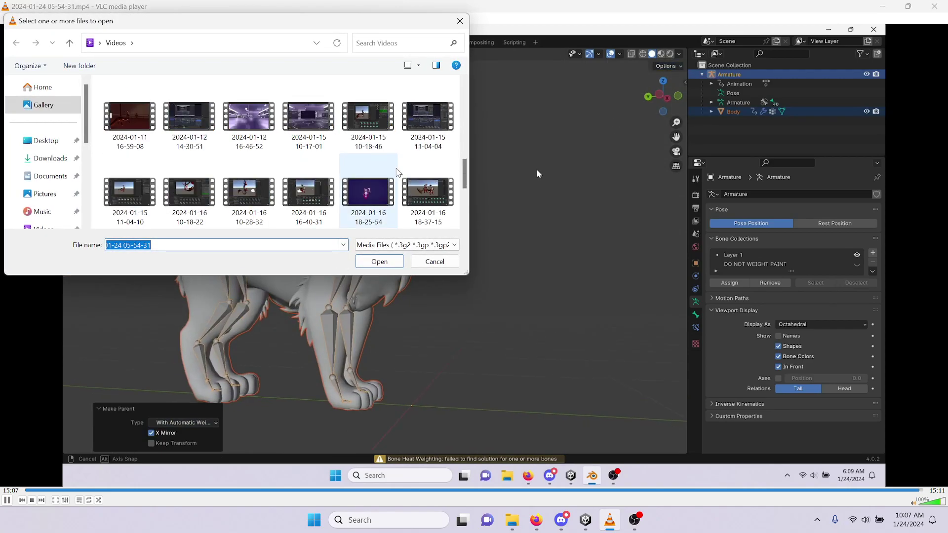
pyautogui.doubleClick(309, 192)
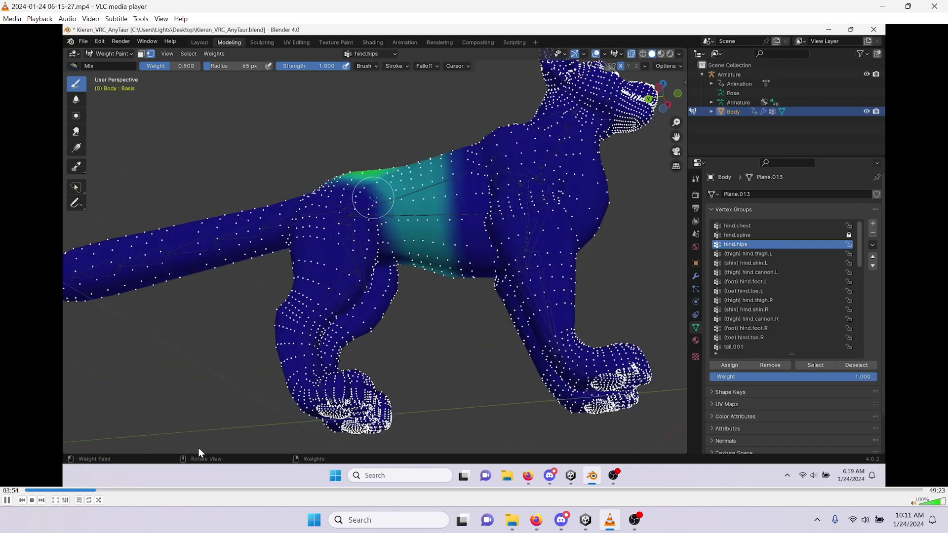
# Speed up the video's playback by applying the Faster speed option twice
pyautogui.rightClick(285, 387)
pyautogui.moveTo(335, 317)
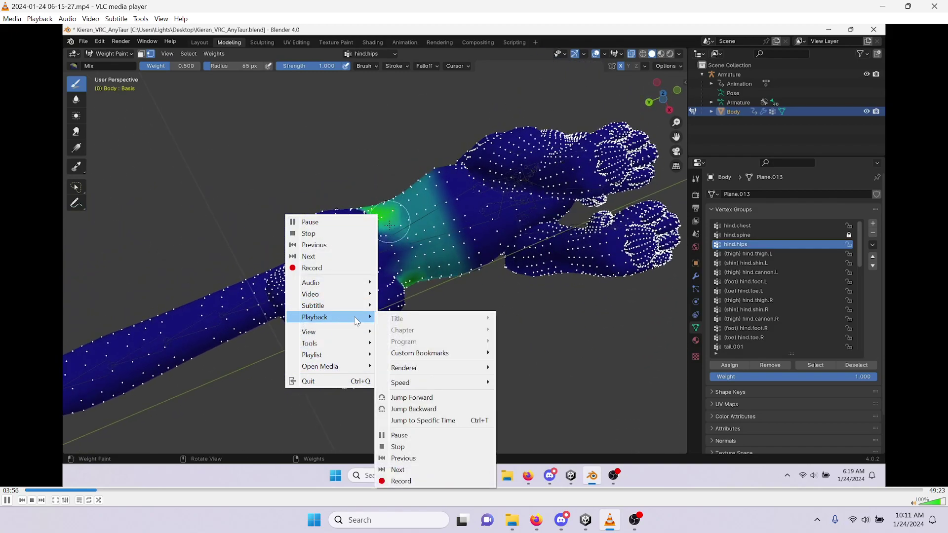
pyautogui.moveTo(434, 382)
pyautogui.click(523, 384)
pyautogui.rightClick(607, 361)
pyautogui.moveTo(641, 289)
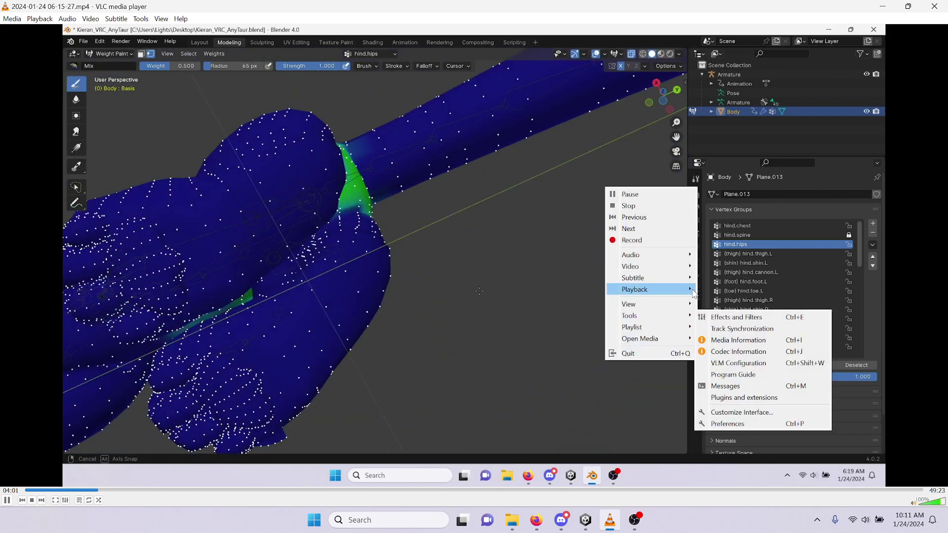
pyautogui.moveTo(721, 354)
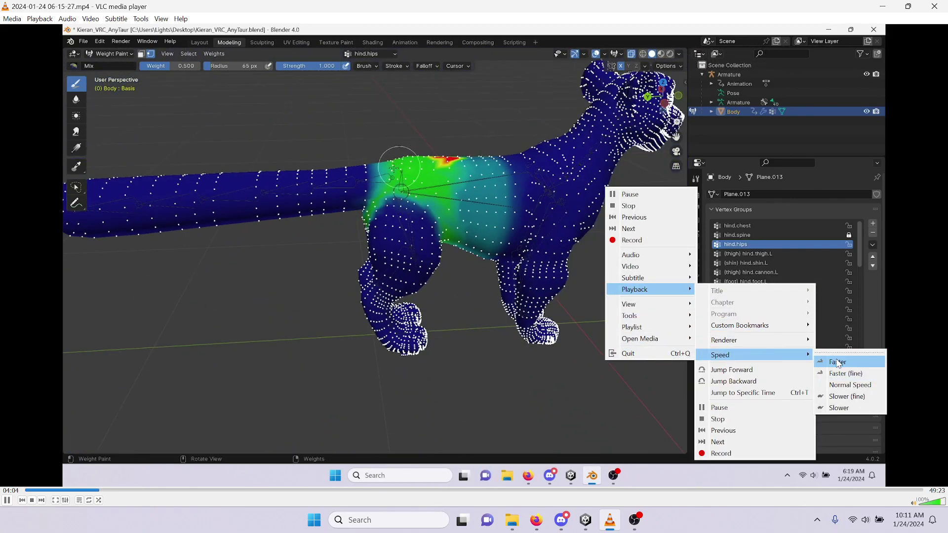
pyautogui.click(834, 356)
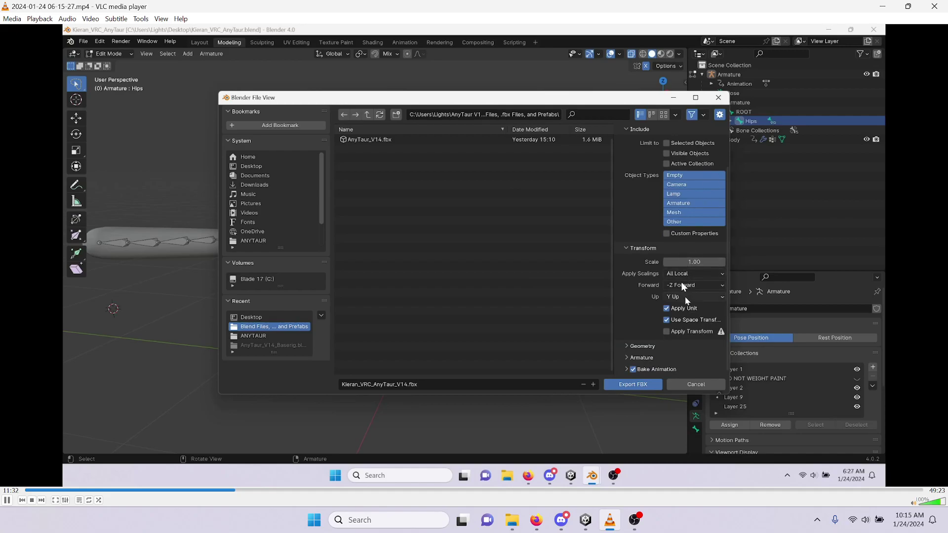
# Pause the video at 11:37 on the FBX export scaling options and at 13:03 on Unity's gizmo toggle, resuming each time
pyautogui.click(569, 315)
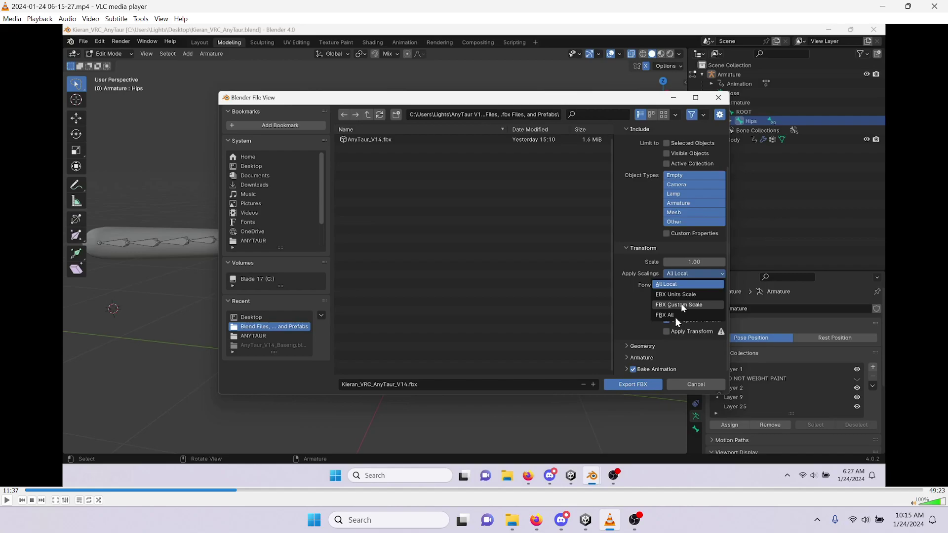
pyautogui.press('space')
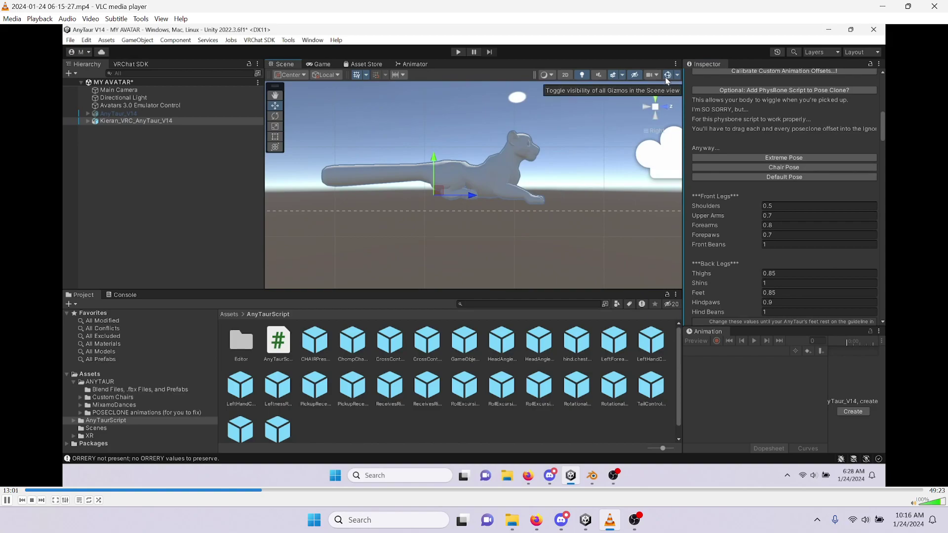
pyautogui.press('space')
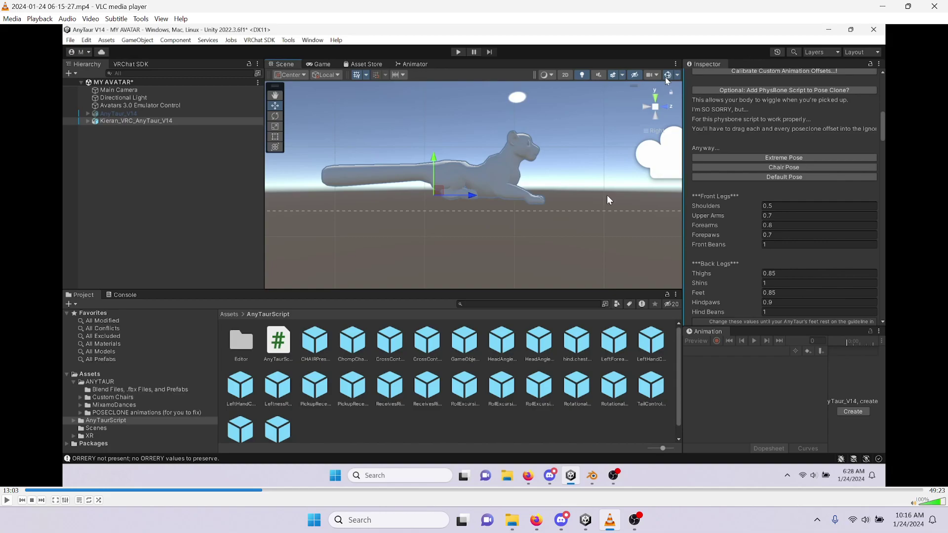
pyautogui.press('space')
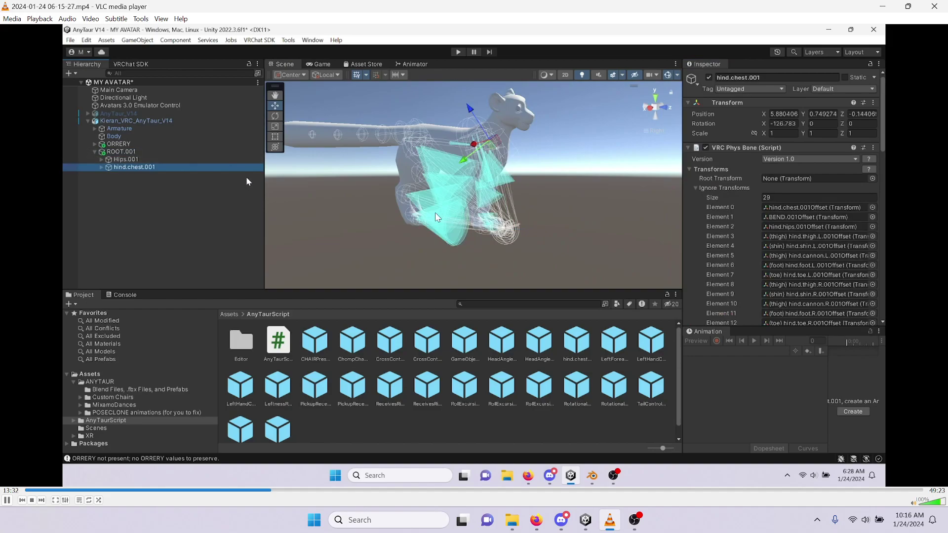
# Pause and resume the video at the hind.chest.001 bone setup and at the leg value adjustments at 14:10 and 14:46
pyautogui.press('space')
pyautogui.press('space')
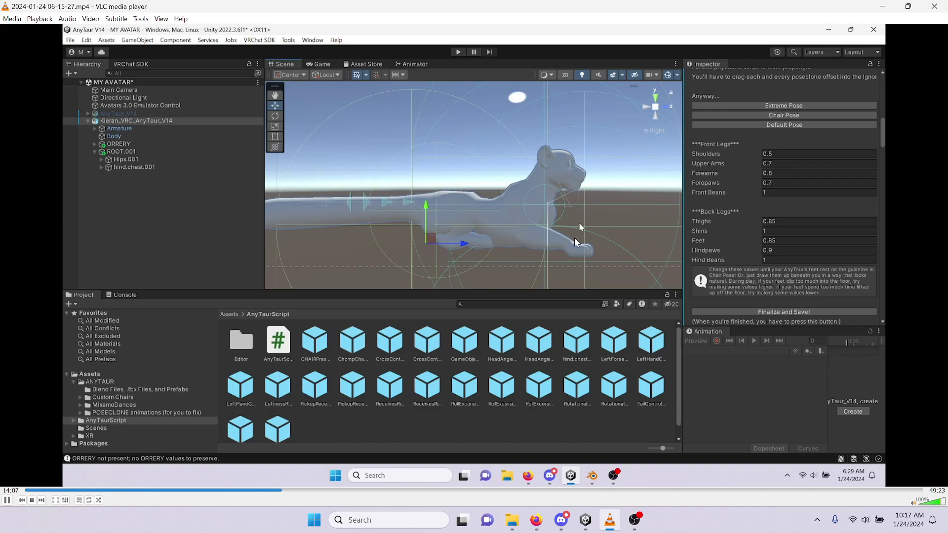
pyautogui.press('space')
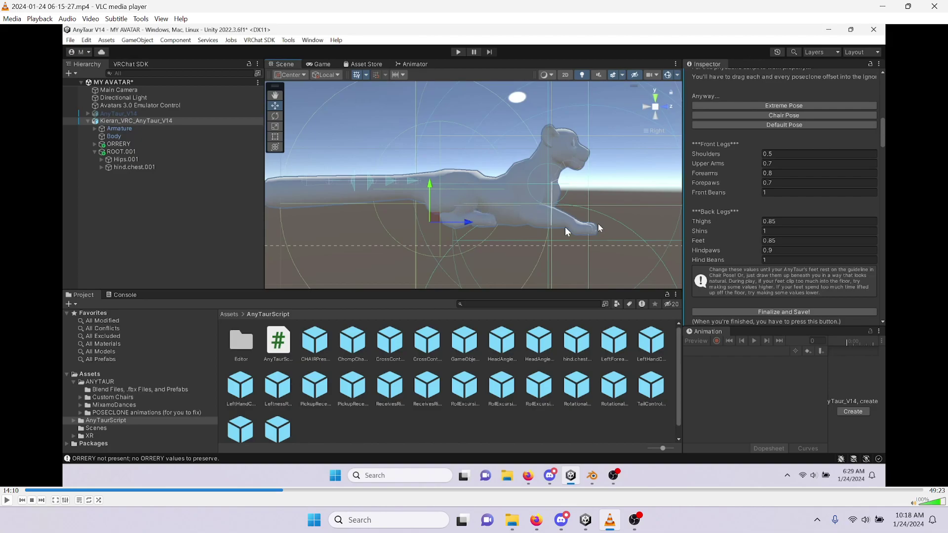
pyautogui.press('space')
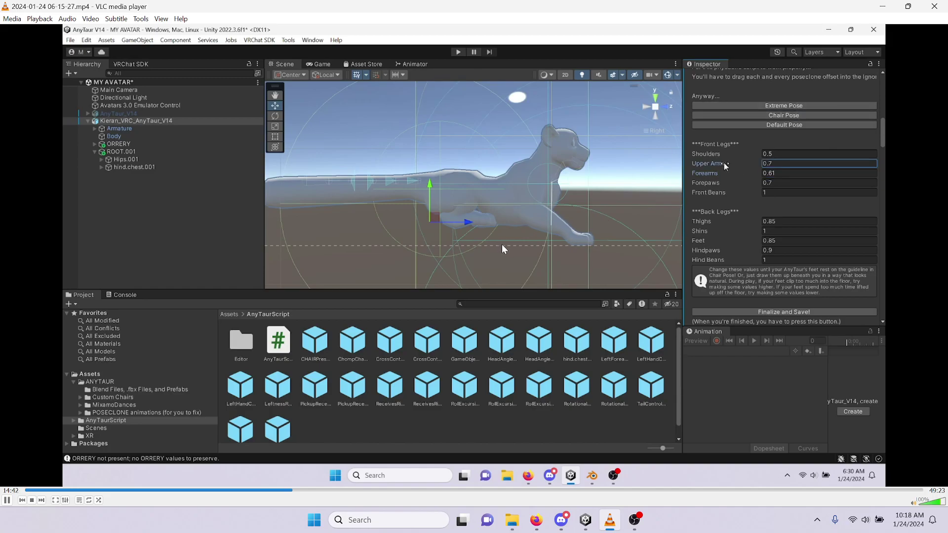
pyautogui.press('space')
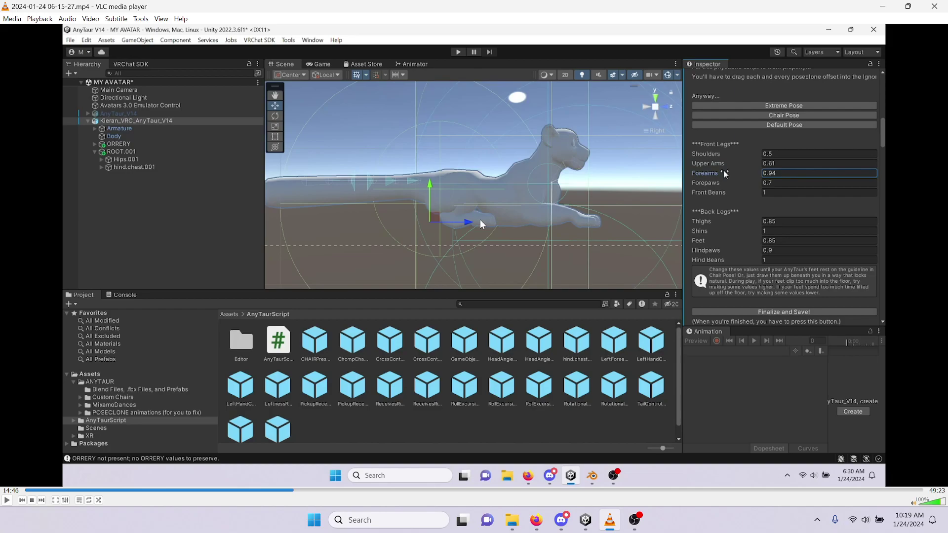
pyautogui.press('space')
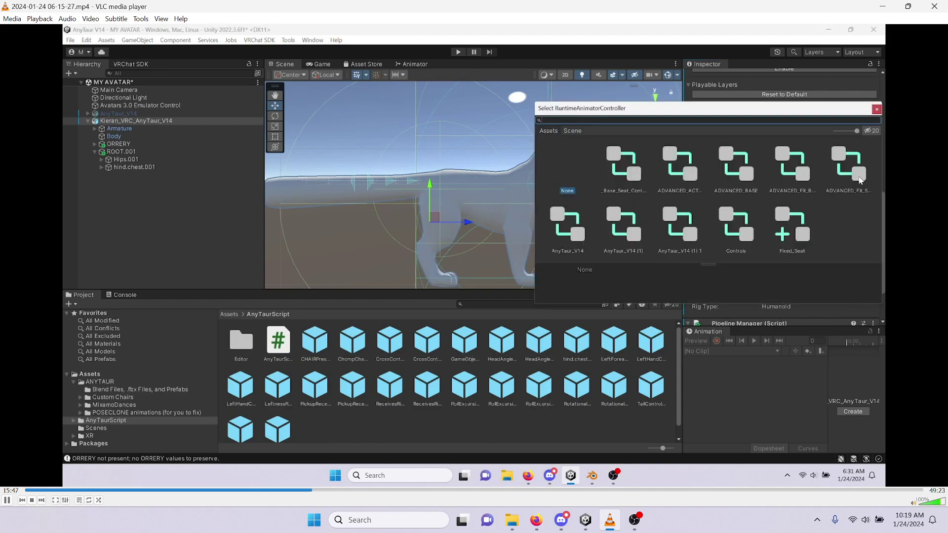
# Pause the video at 15:51 and 15:59 during the playable layer animator controller selection, resuming each time
pyautogui.press('space')
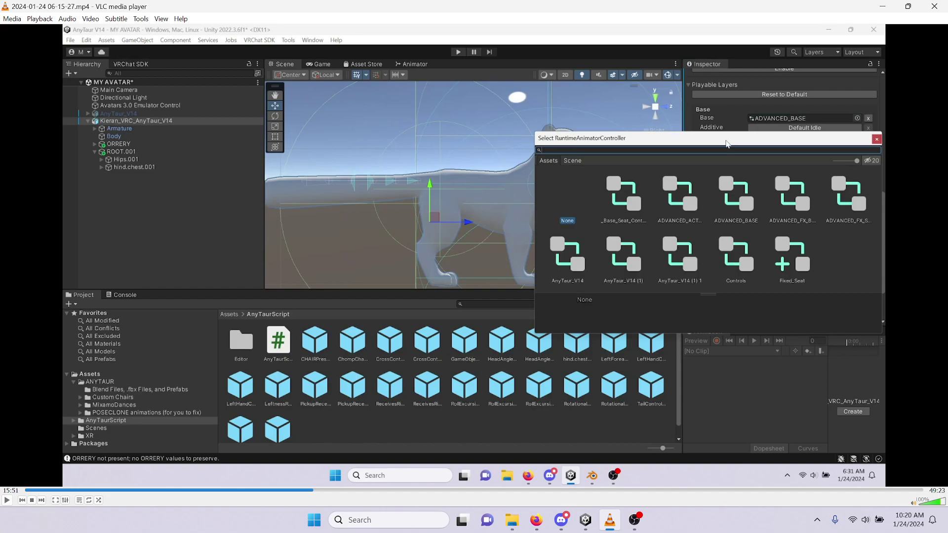
pyautogui.press('space')
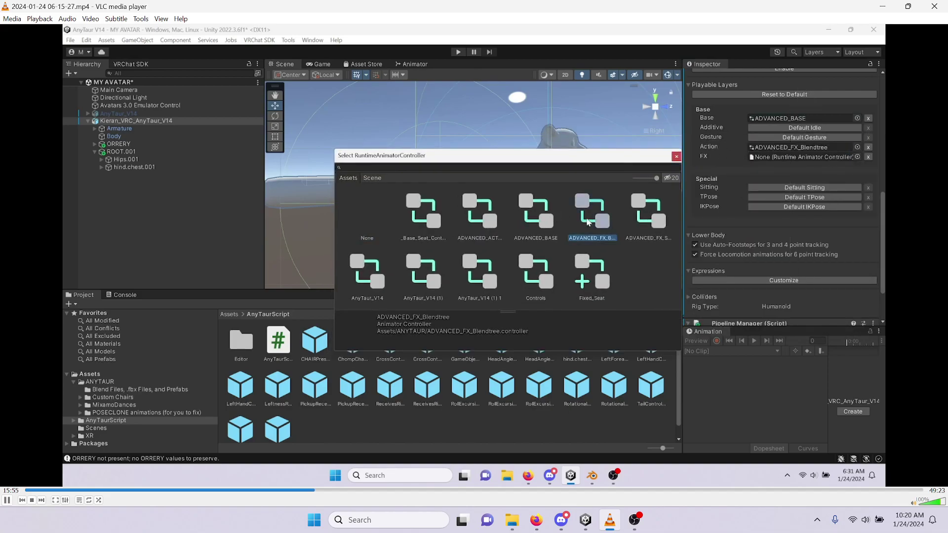
pyautogui.press('space')
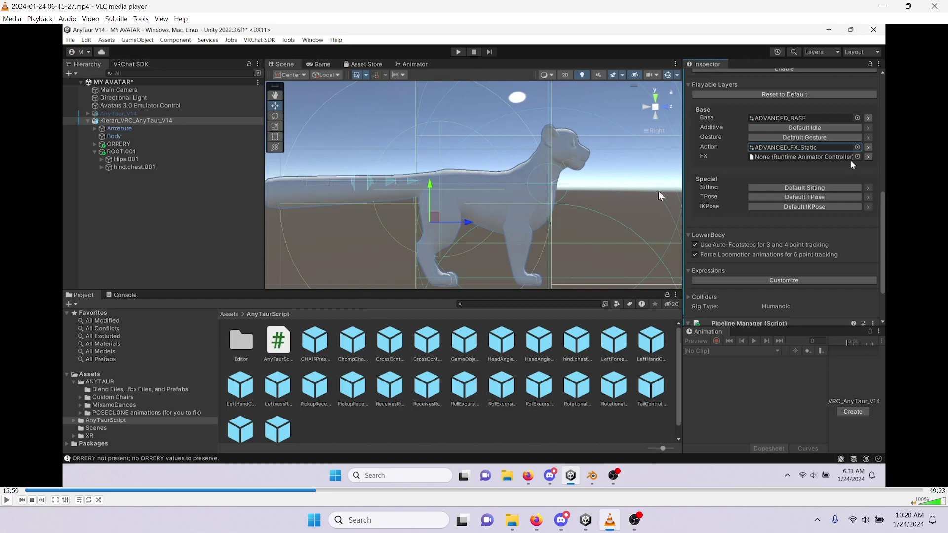
pyautogui.press('space')
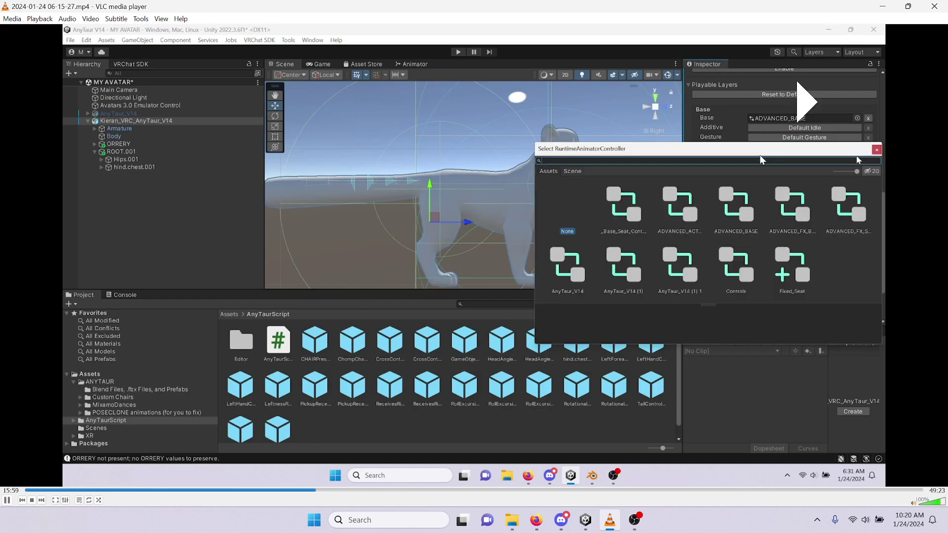
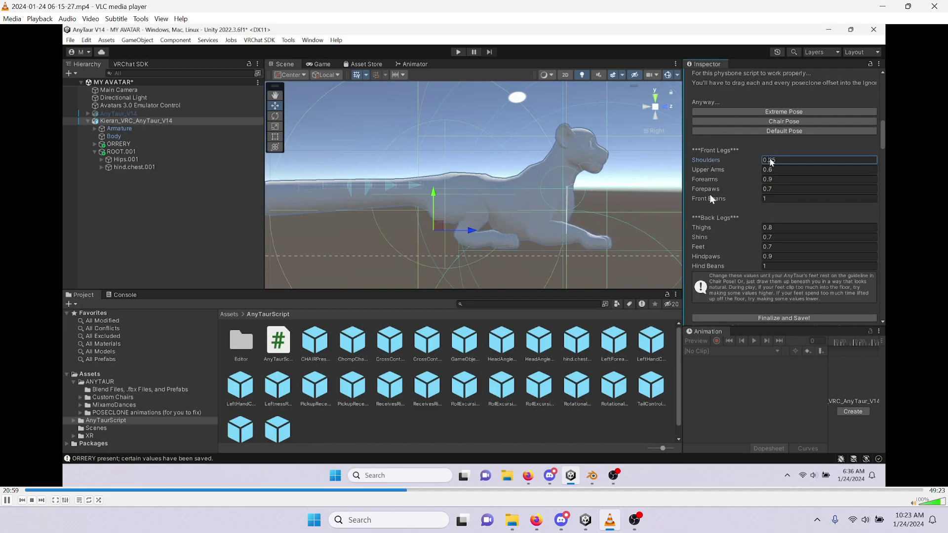
# Pause the video at 21:01 on the Shoulders value and at 21:43 on the expanded Armature hierarchy, resuming each time
pyautogui.press('space')
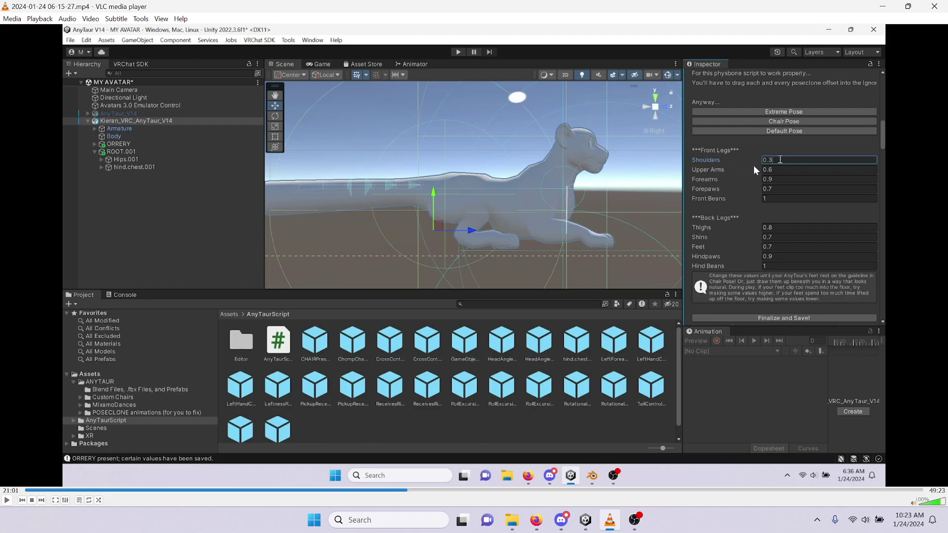
pyautogui.press('space')
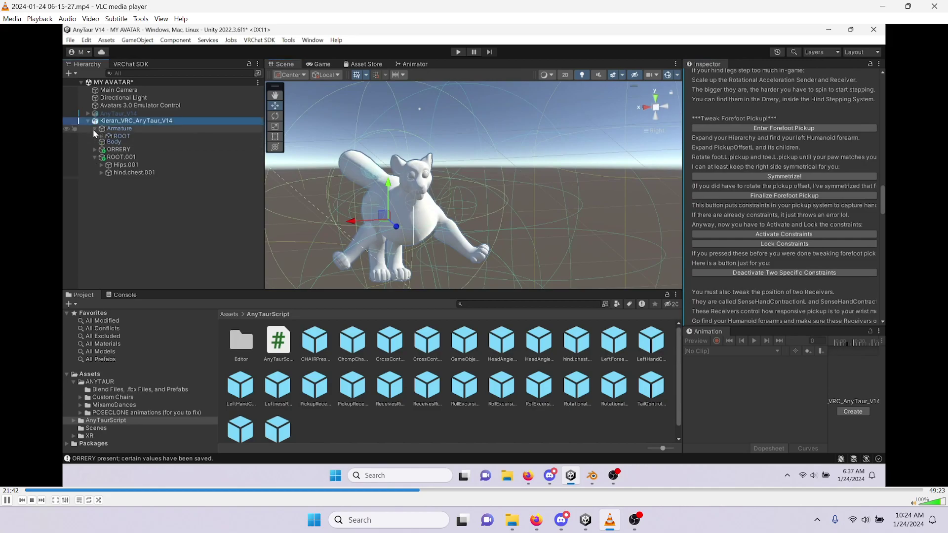
pyautogui.press('space')
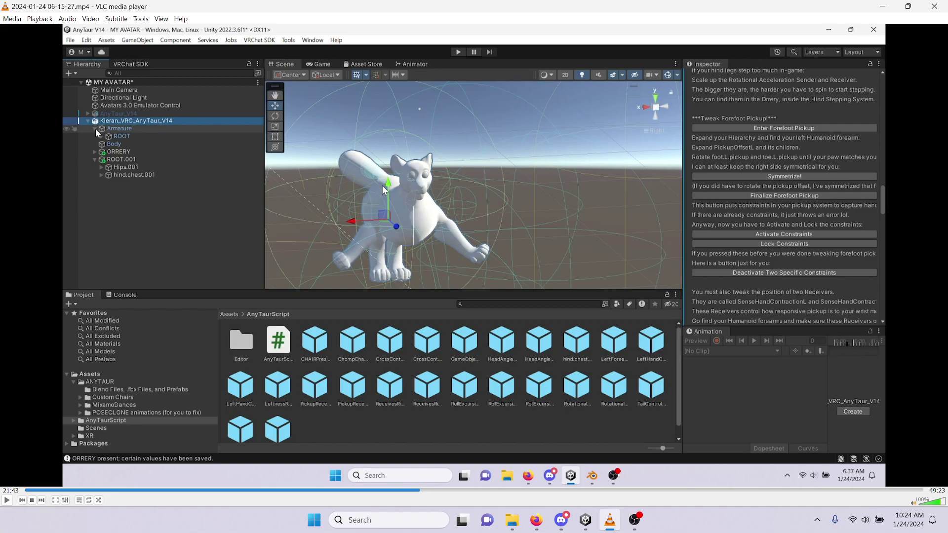
pyautogui.press('space')
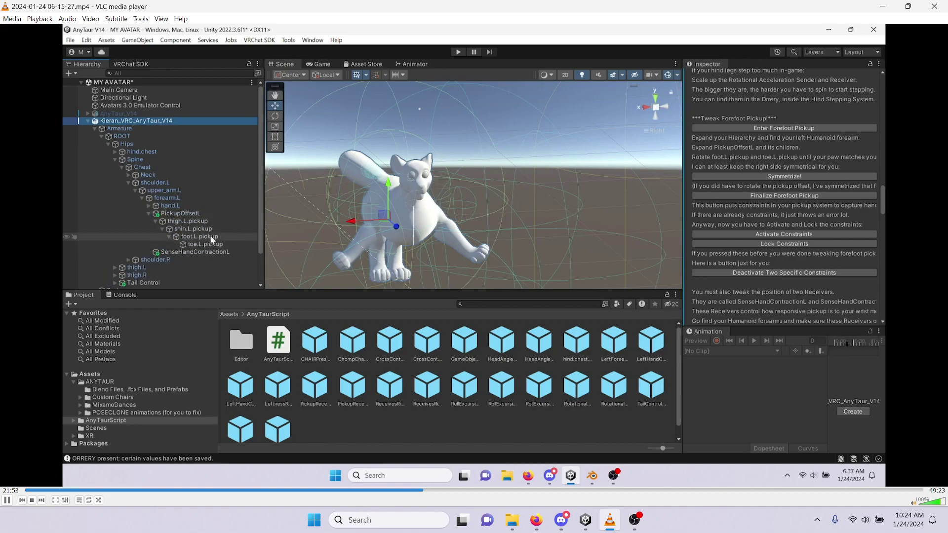
# Pause the video at 21:57 on the foot.L.pickup rotation and at 22:26 on the AnyTaur Wiggler setting, resuming each time
pyautogui.press('space')
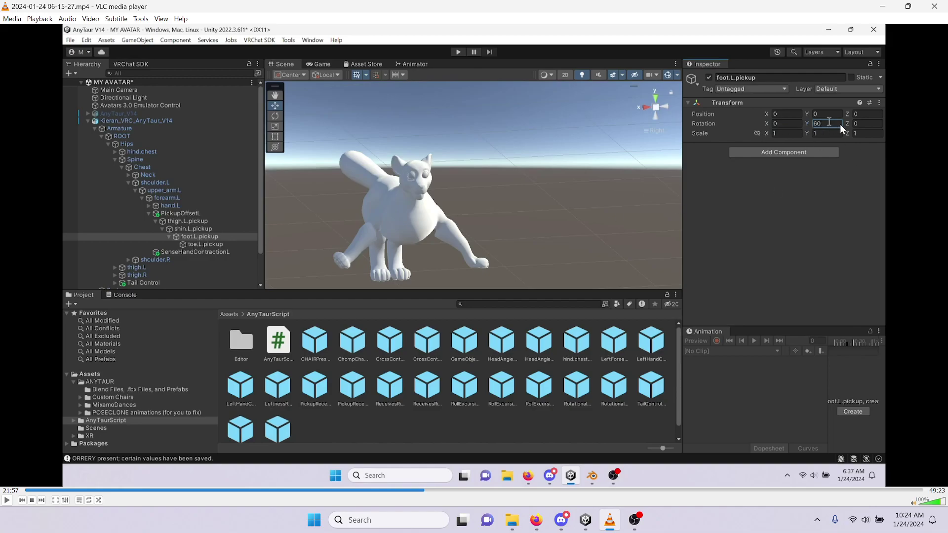
pyautogui.press('space')
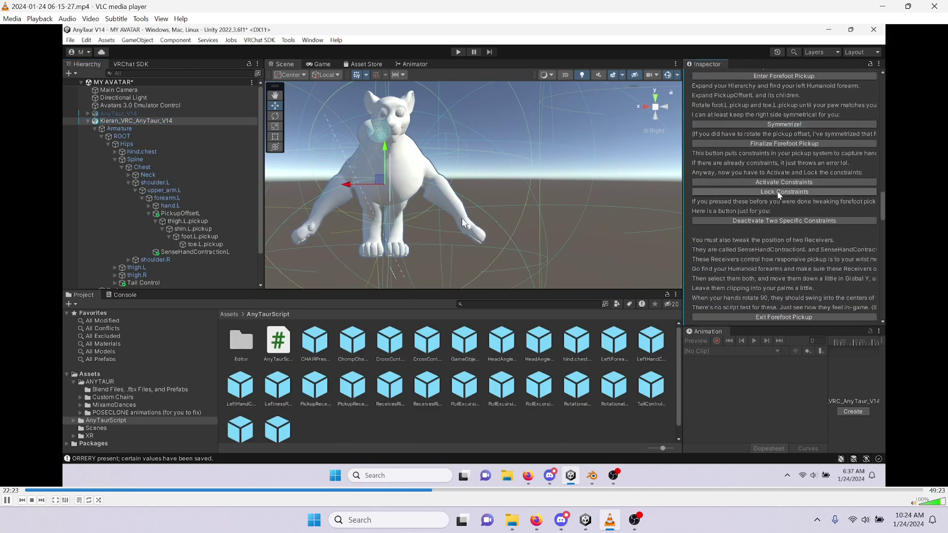
pyautogui.press('space')
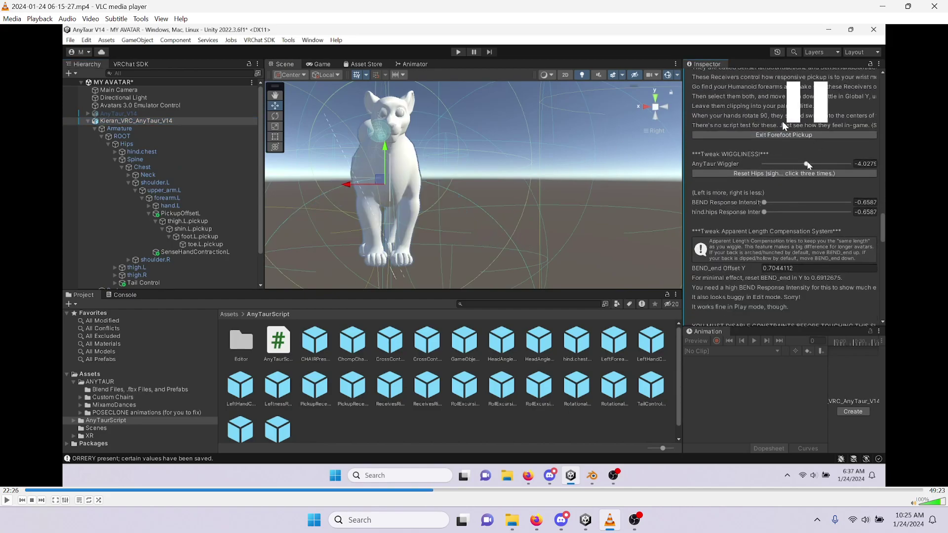
pyautogui.press('space')
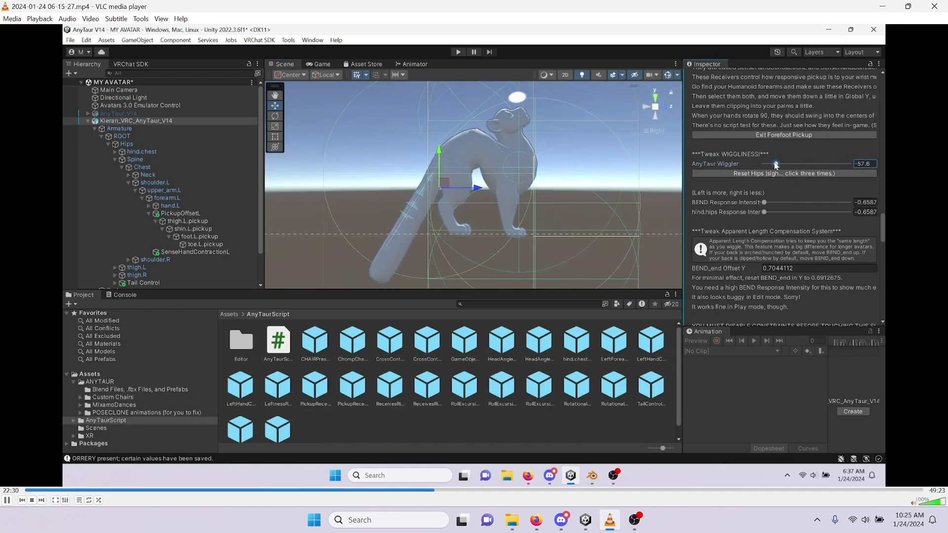
# Pause the video at 22:31 and 22:40 during the AnyTaur Wiggler adjustments, resuming each time
pyautogui.press('space')
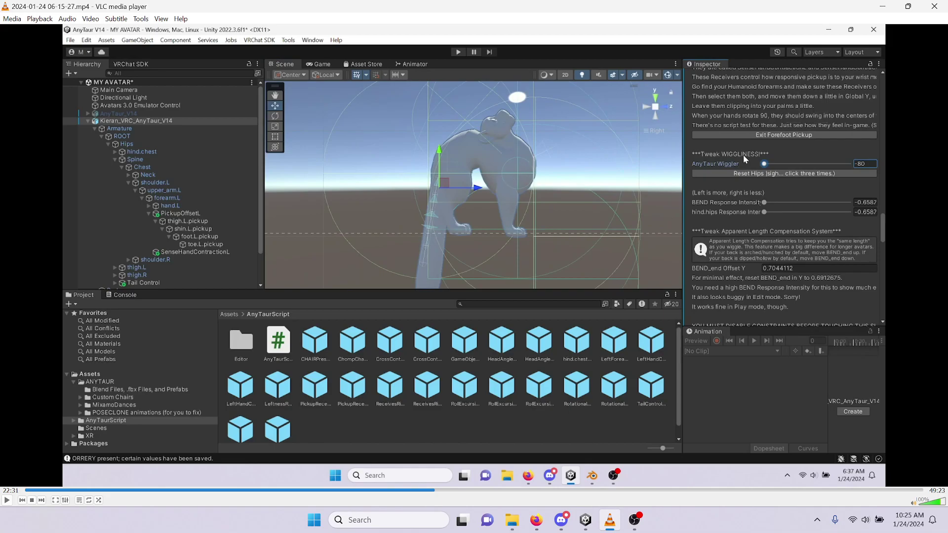
pyautogui.press('space')
pyautogui.press('space')
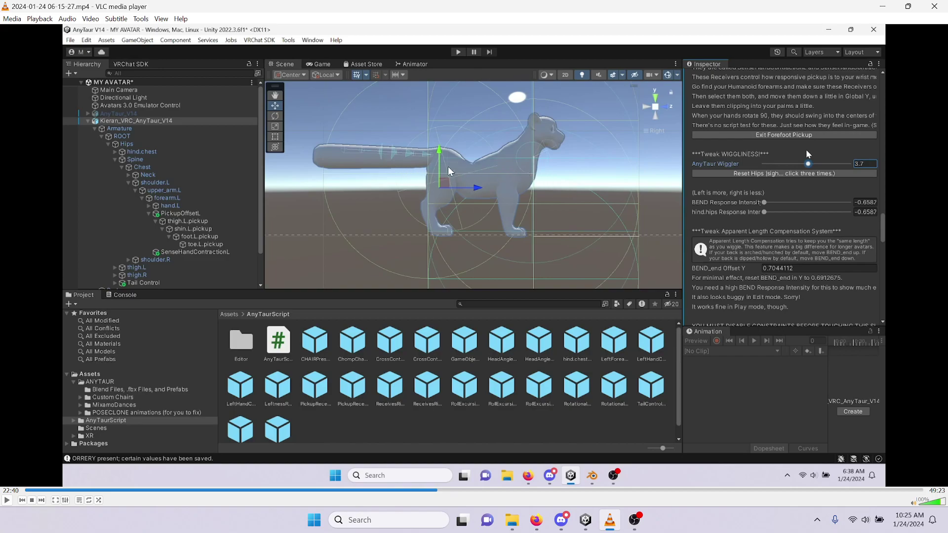
pyautogui.press('space')
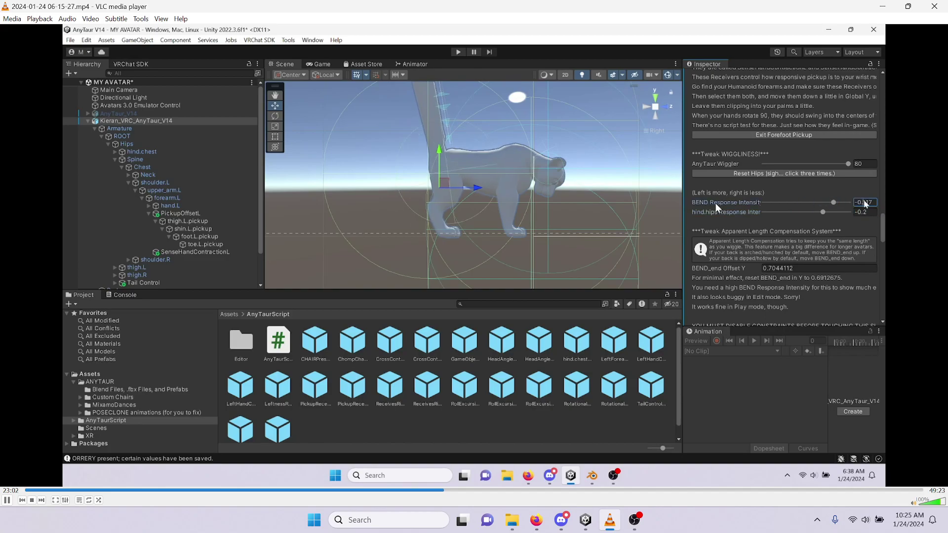
# Pause the video at 23:04 and 23:20 while the BEND and hind.hips response intensities are tested, resuming each time
pyautogui.press('space')
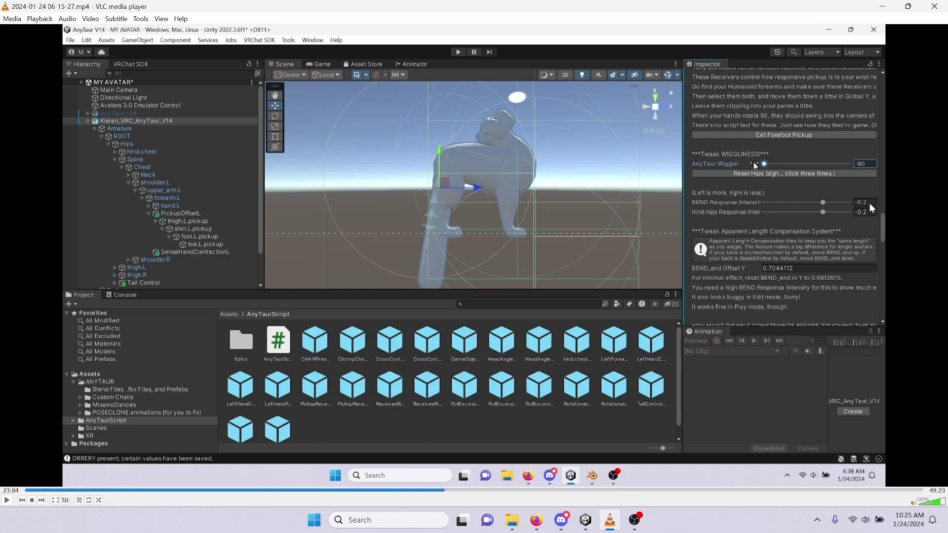
pyautogui.press('space')
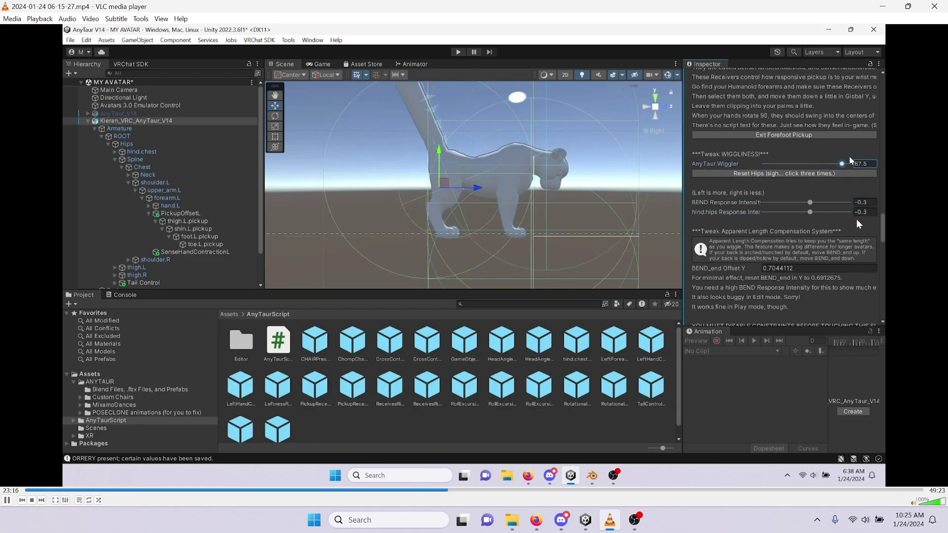
pyautogui.press('space')
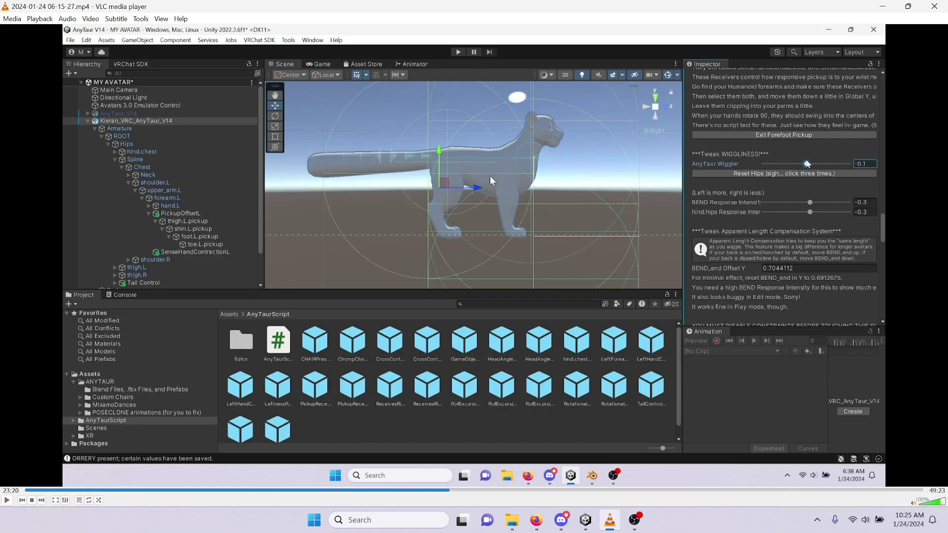
pyautogui.press('space')
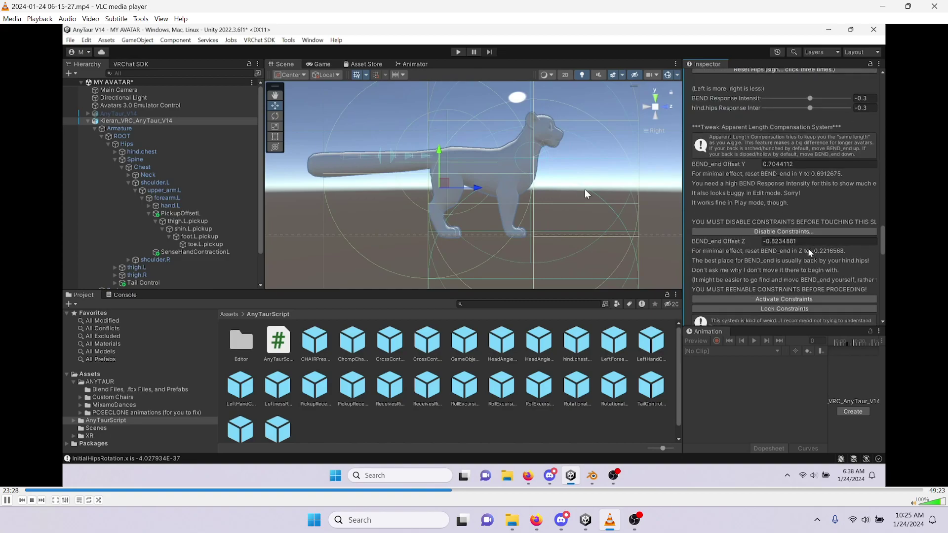
# Pause the video at the Apparent Length Compensation System section around 23:28 and resume playback
pyautogui.press('space')
pyautogui.scroll(-3, 807, 248)
pyautogui.scroll(2, 808, 249)
pyautogui.scroll(1, 809, 248)
pyautogui.press('space')
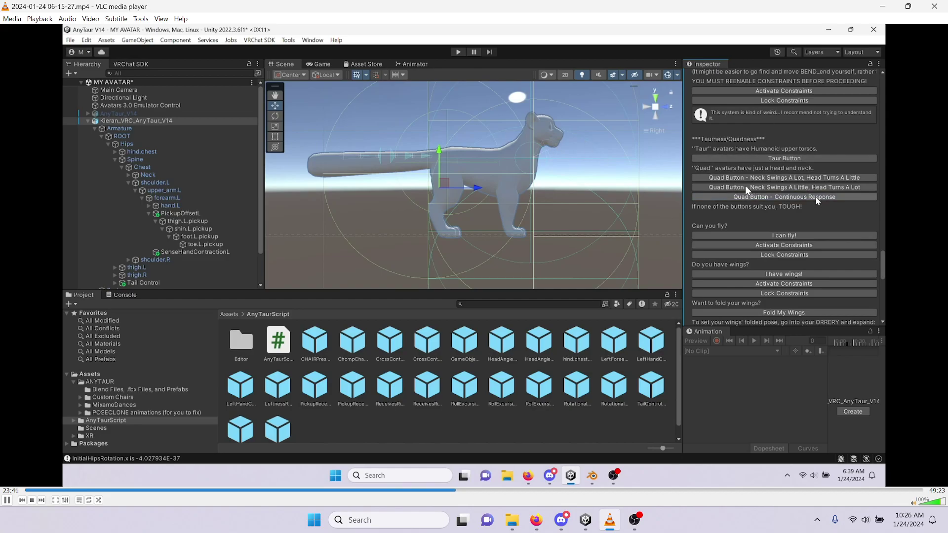
# Pause the video at 23:43 on the Tauriness/Quadness options and at 24:09 on the neck-swing Quad options, resuming each time
pyautogui.press('space')
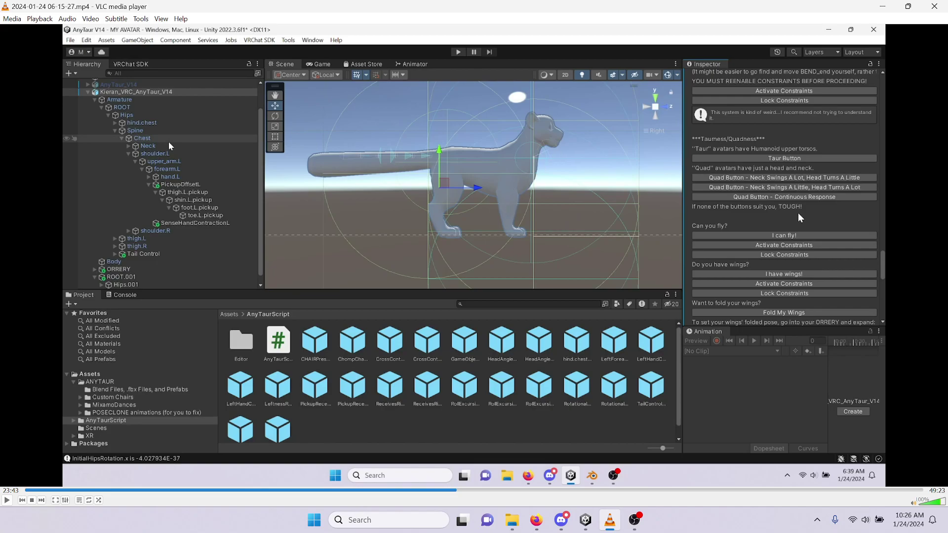
pyautogui.press('space')
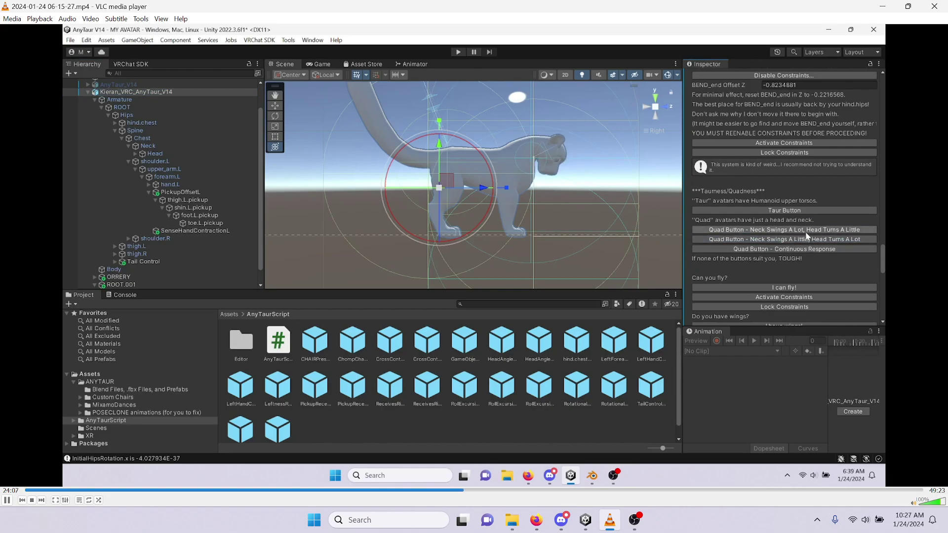
pyautogui.click(556, 161)
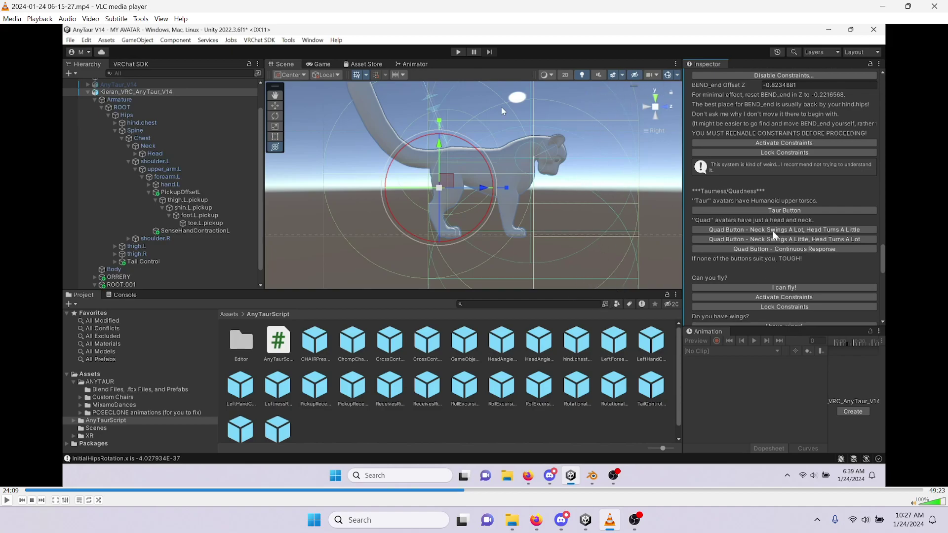
pyautogui.press('space')
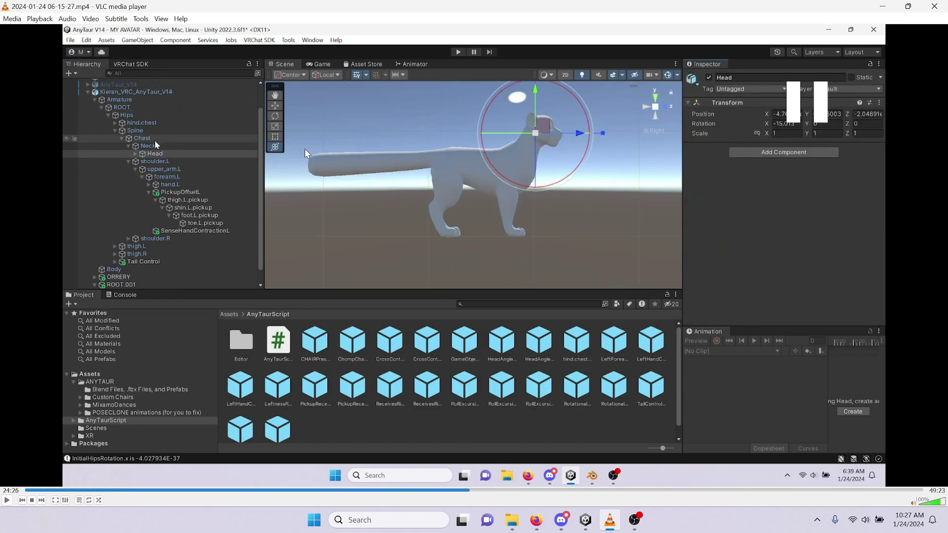
# Pause the video at 24:26 on the Head bone rotation and at 24:39 on the flying and wings options, resuming each time
pyautogui.press('space')
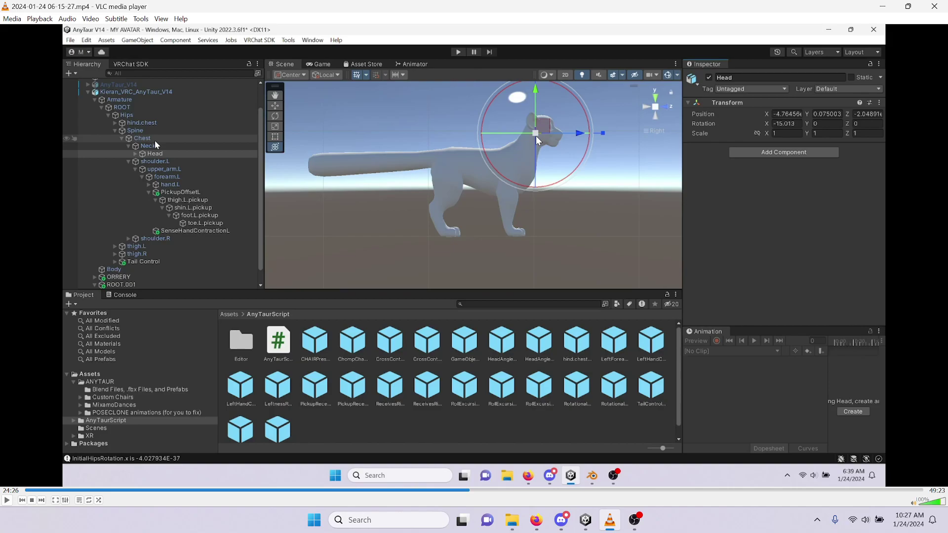
pyautogui.press('space')
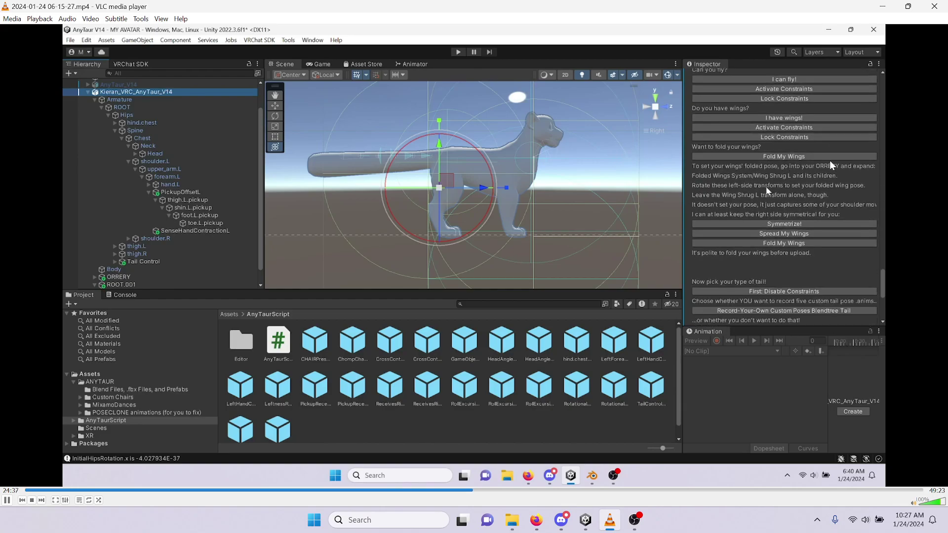
pyautogui.press('space')
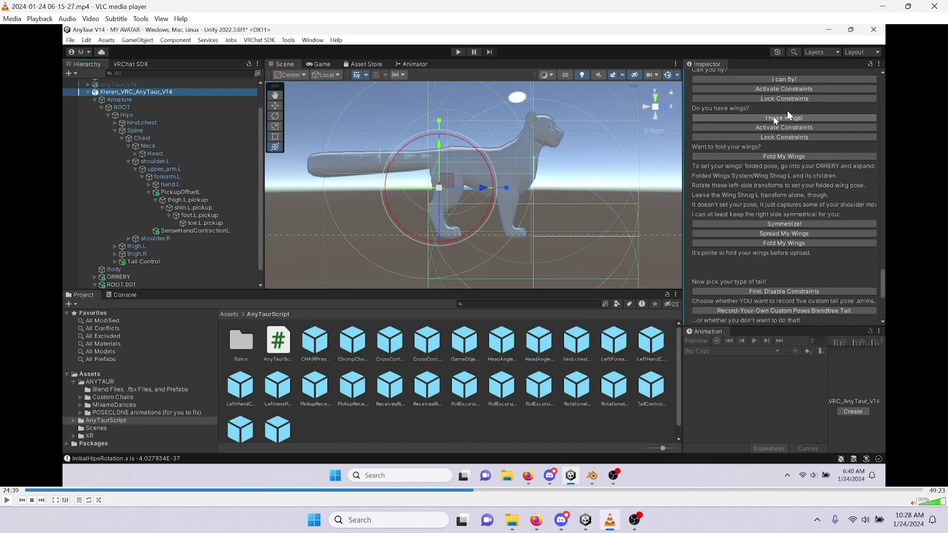
pyautogui.press('space')
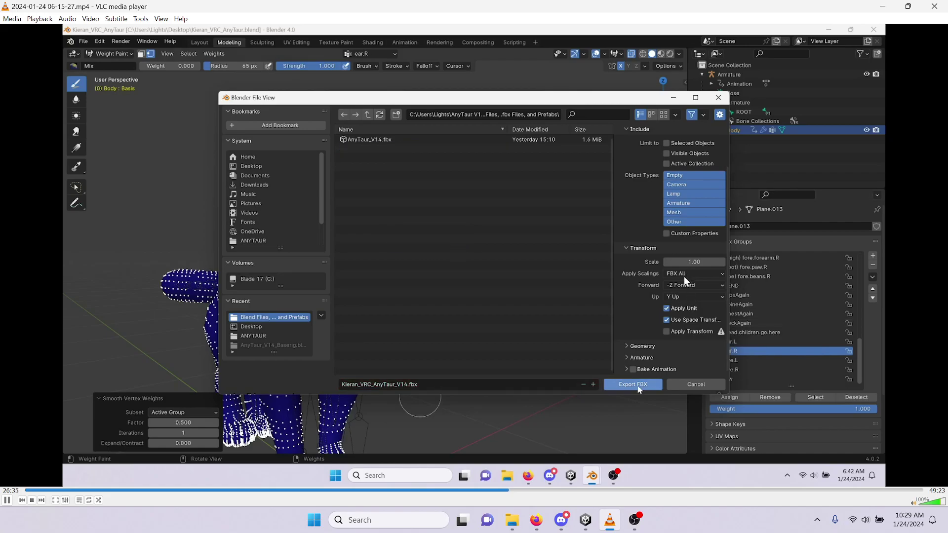
# Pause the video at 26:39 after the Blender FBX export and at 27:46 on the World Rear pose, resuming each time
pyautogui.press('space')
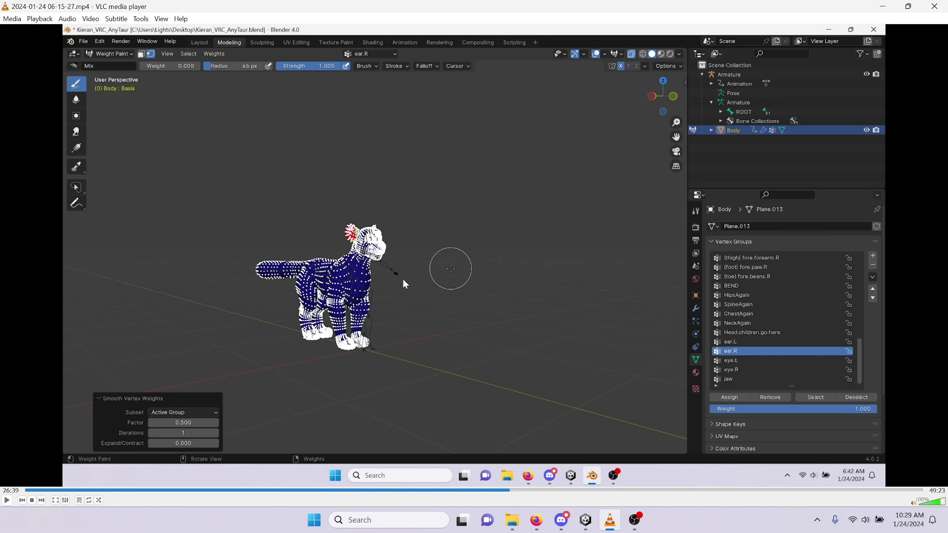
pyautogui.press('space')
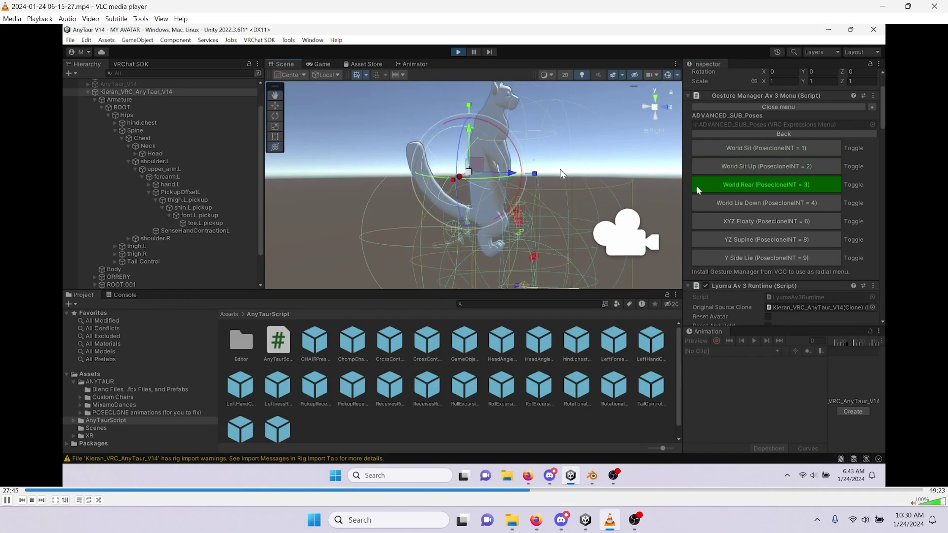
pyautogui.press('space')
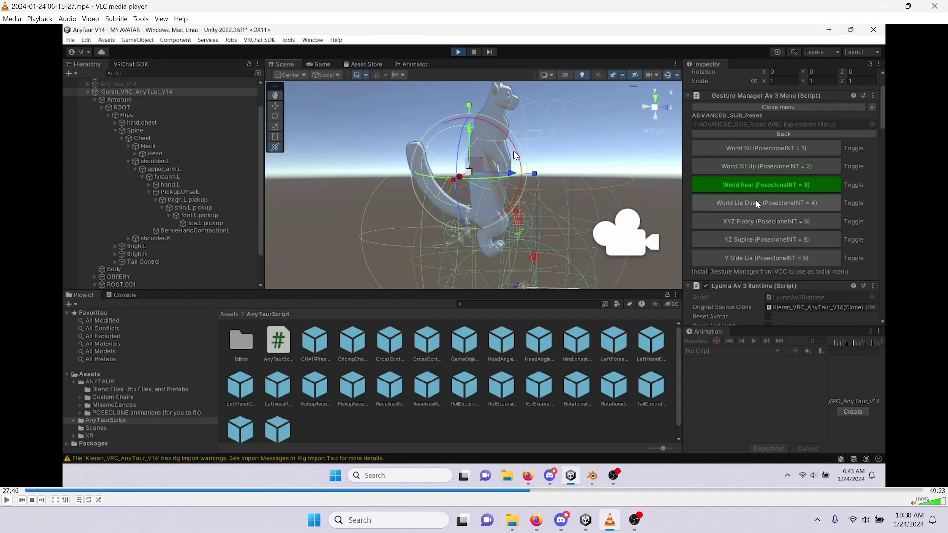
pyautogui.click(745, 169)
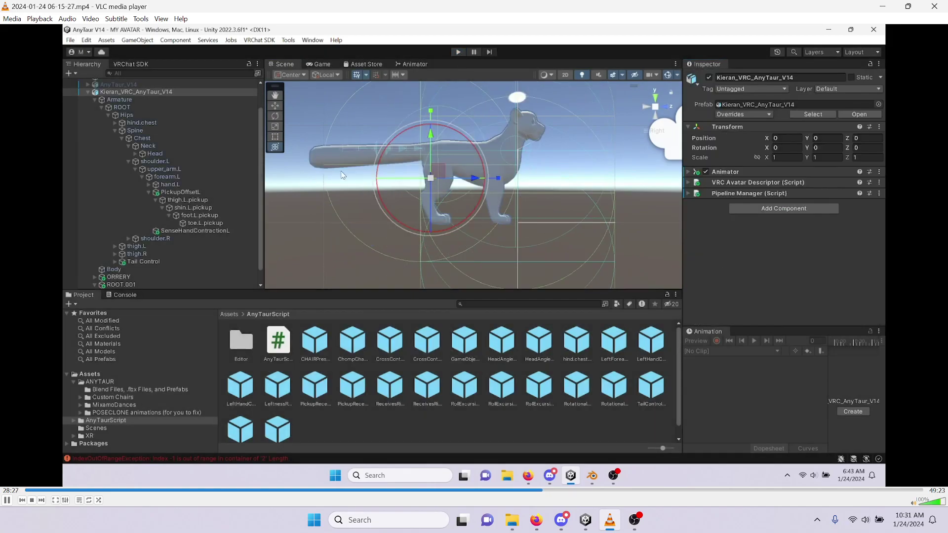
# Pause the video at 28:28 on the avatar hierarchy and at 28:43 on the selected ROOT bone, resuming each time
pyautogui.press('space')
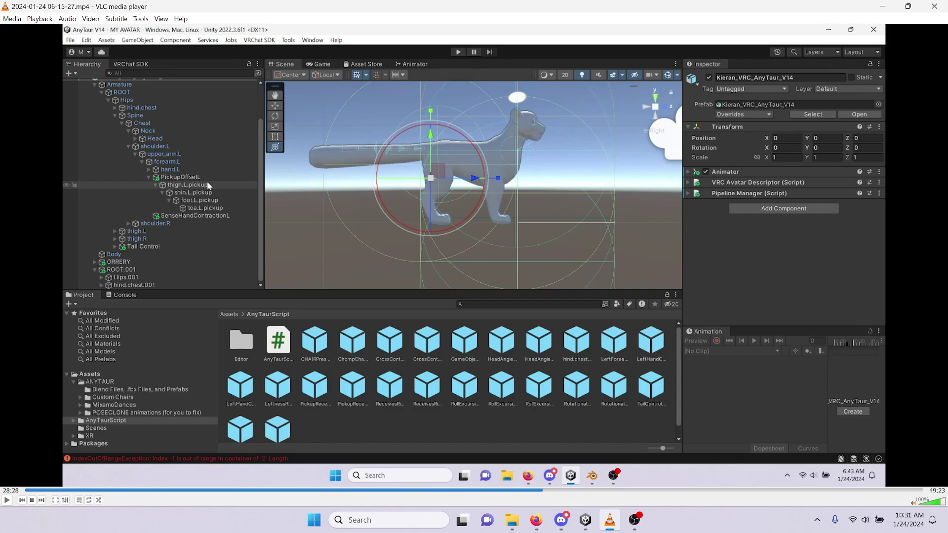
pyautogui.press('space')
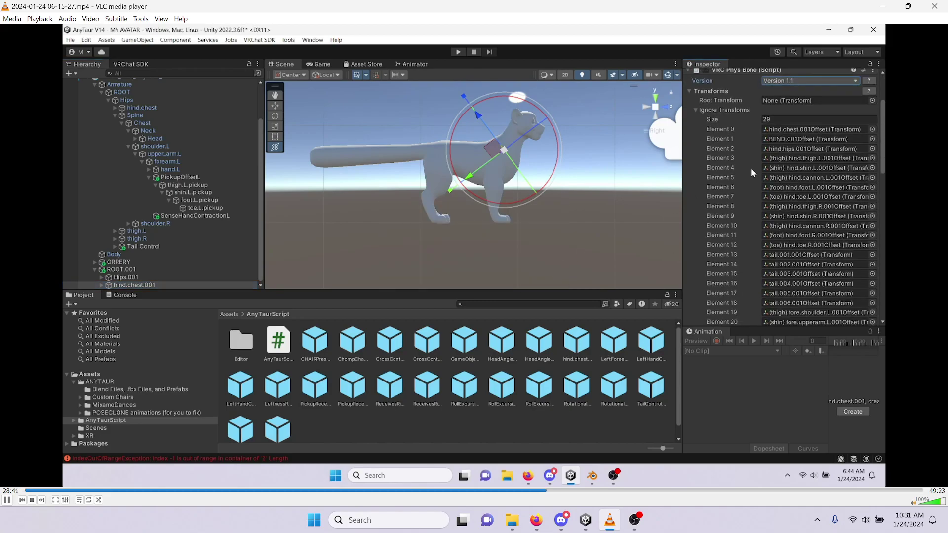
pyautogui.press('space')
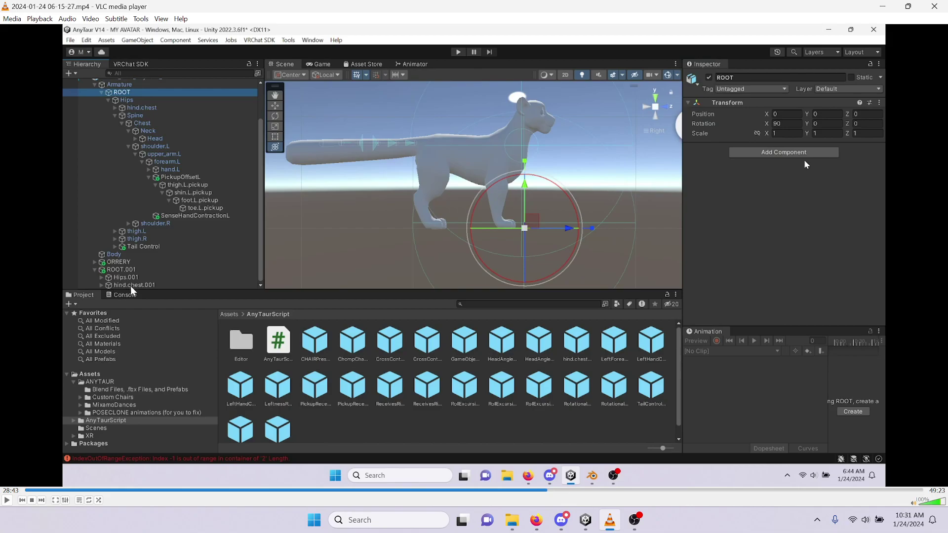
pyautogui.press('space')
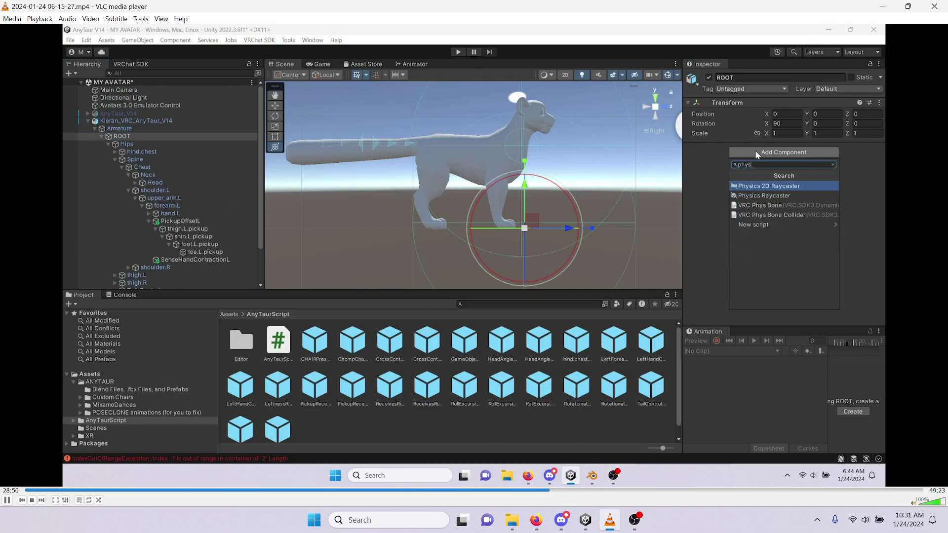
# Pause the video at 28:53 on the Plane Phys Bone Collider and at 29:02 on hind.chest.001's Ignore Transforms, resuming each time
pyautogui.press('space')
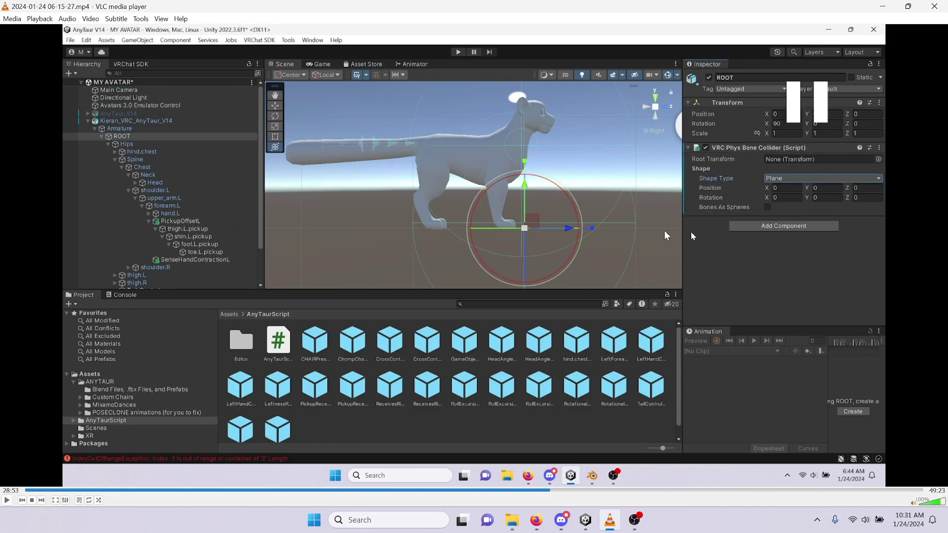
pyautogui.press('space')
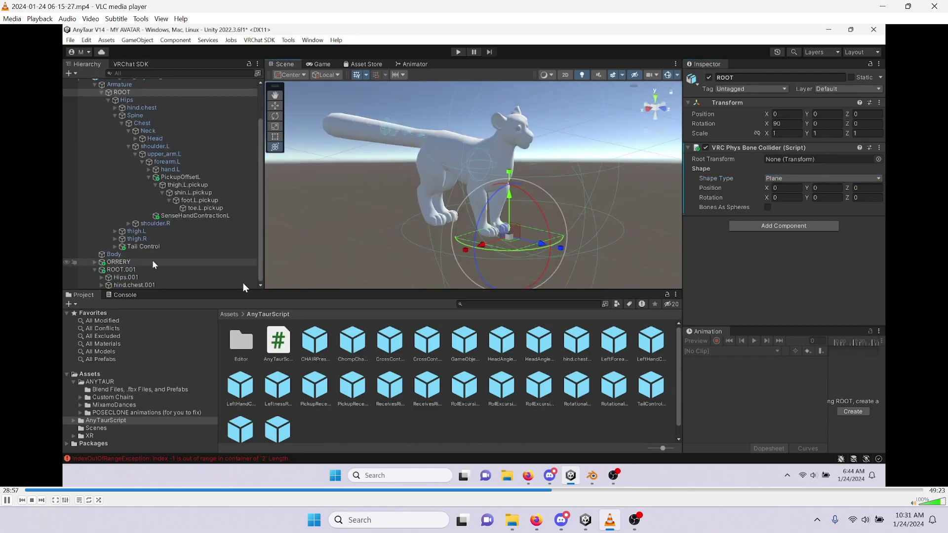
pyautogui.press('space')
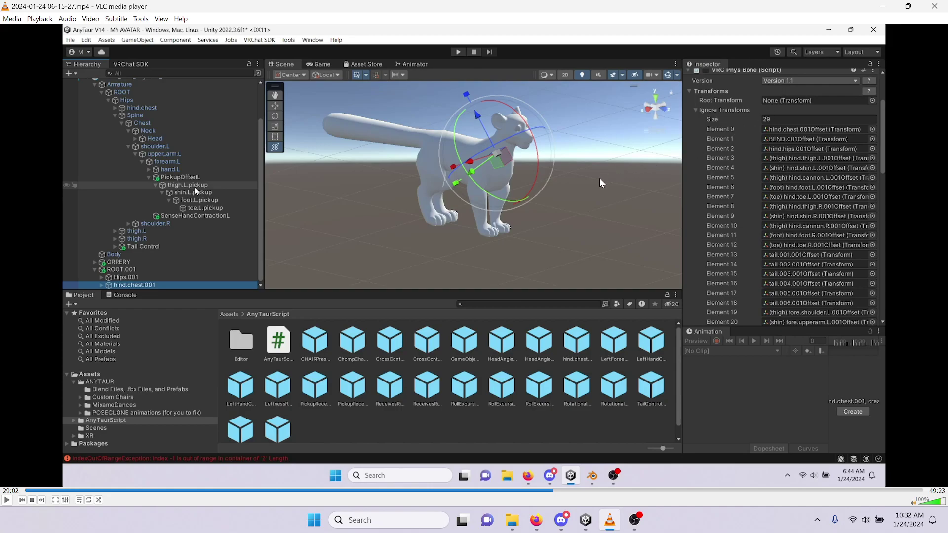
pyautogui.press('space')
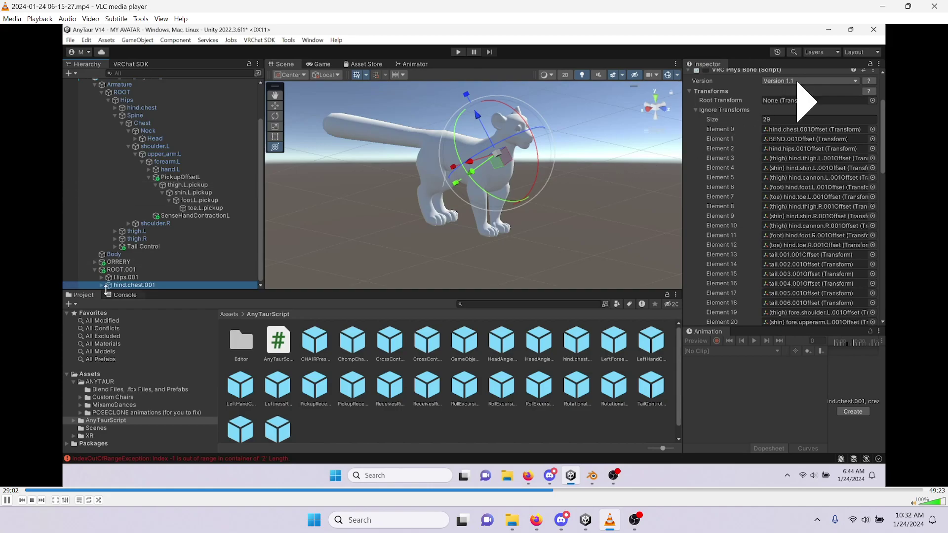
# Pause the video at 30:22 on the tail.001.001 Phys Bone's Ignore Transforms size and resume playback
pyautogui.press('space')
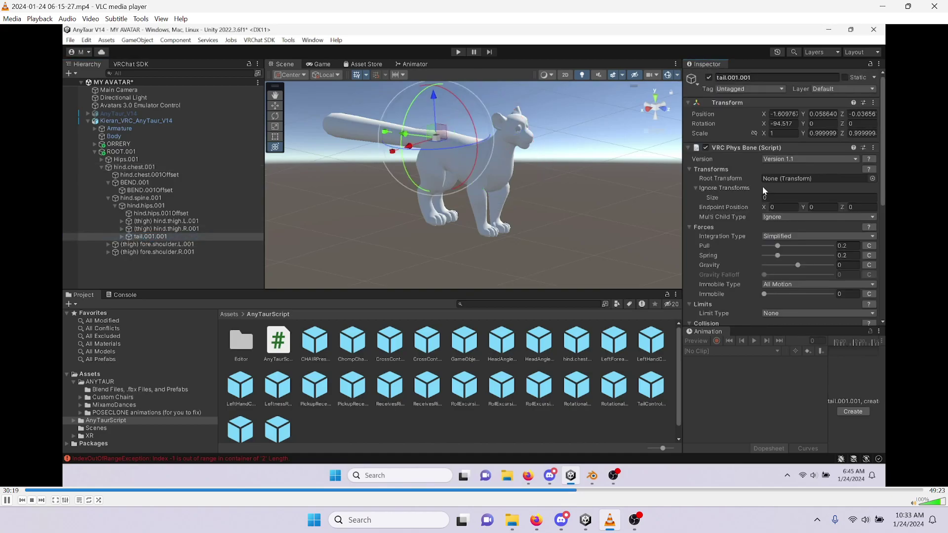
pyautogui.press('space')
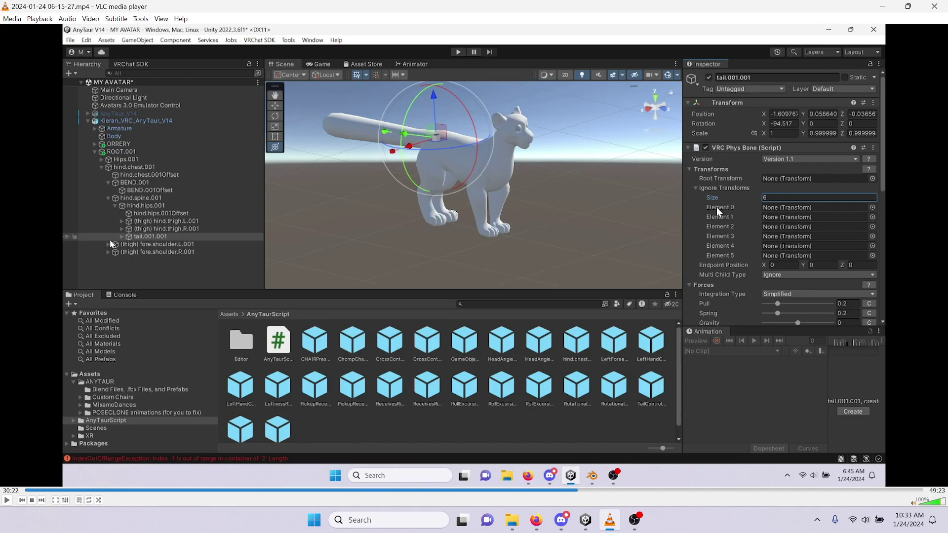
pyautogui.press('space')
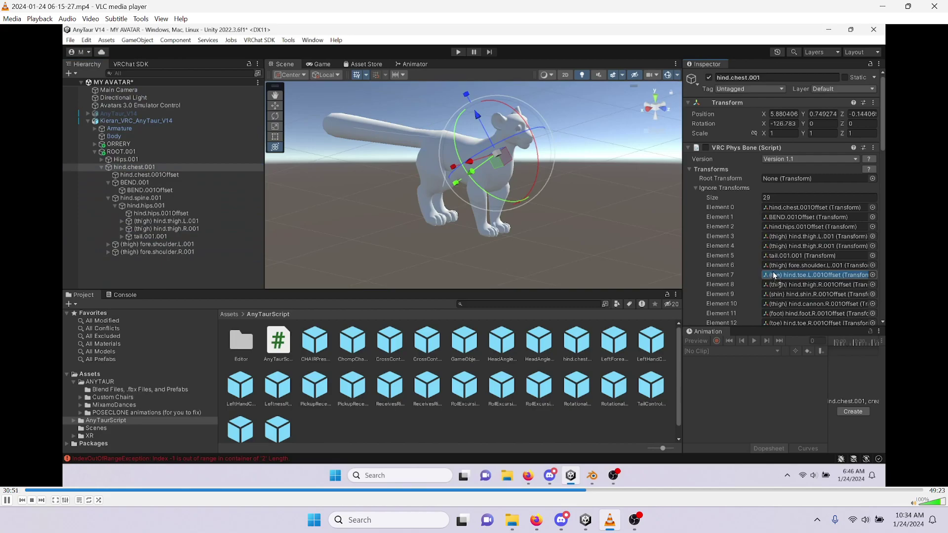
# Pause the video at 30:53 on hind.chest.001's edited Ignore Transforms list and again near its Max Angle setting, resuming each time
pyautogui.press('space')
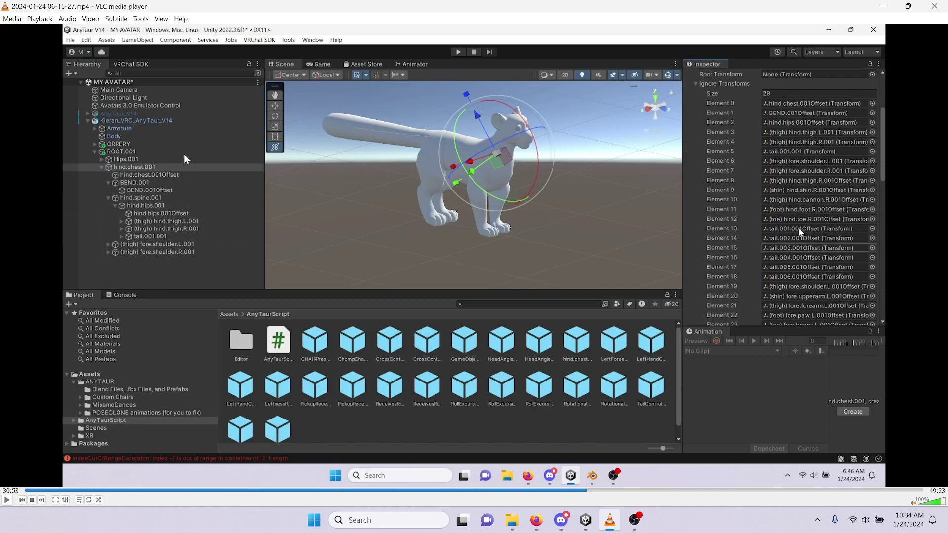
pyautogui.press('space')
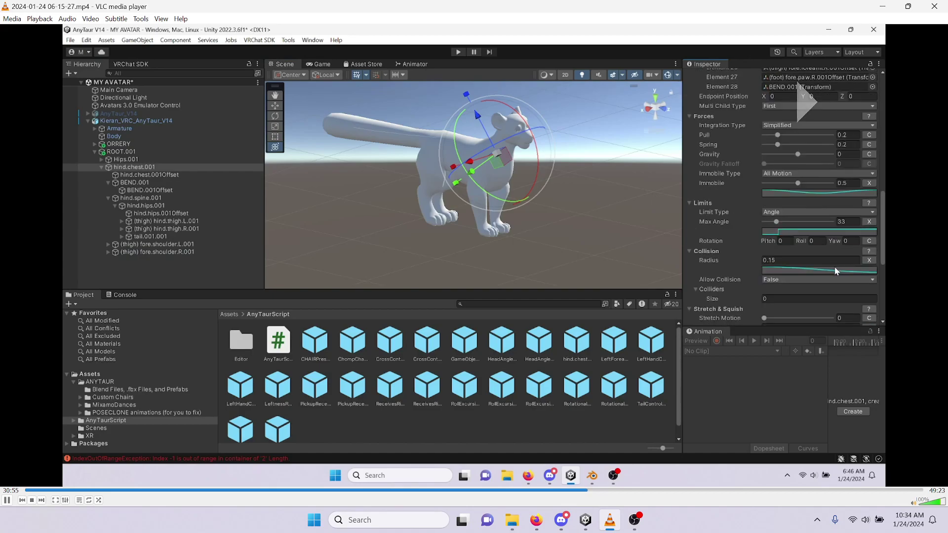
pyautogui.press('space')
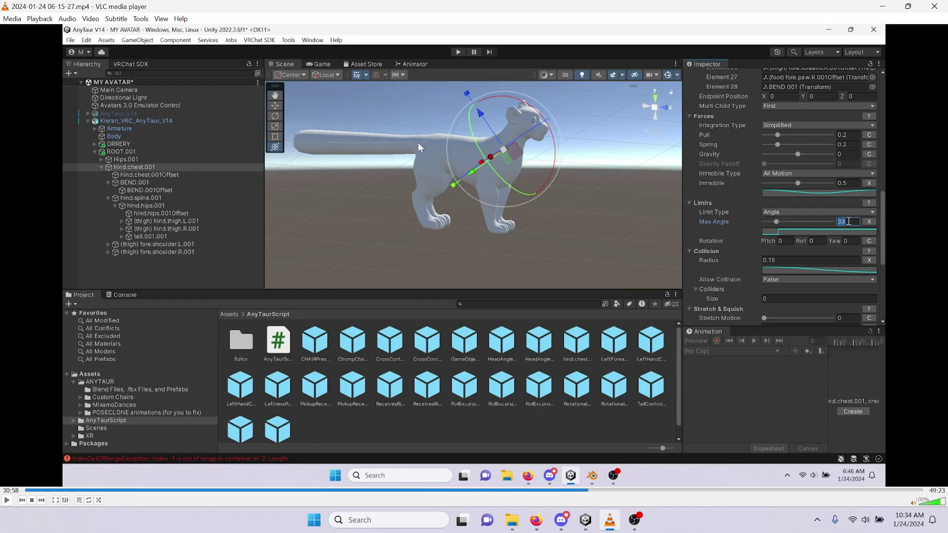
pyautogui.press('space')
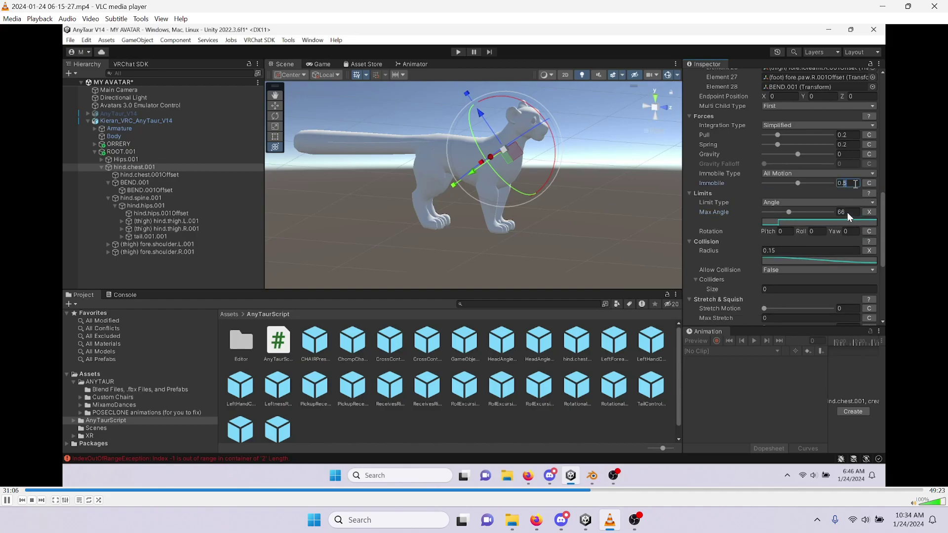
# Pause the video at 31:08 on hind.chest.001's Forces and Limits settings and at 34:47 on the AnyTaur script options, resuming each time
pyautogui.press('space')
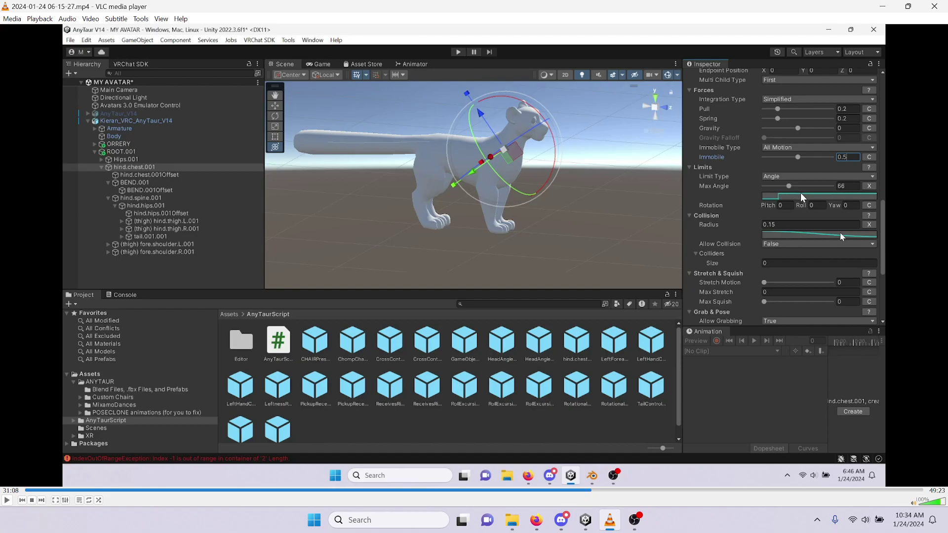
pyautogui.press('space')
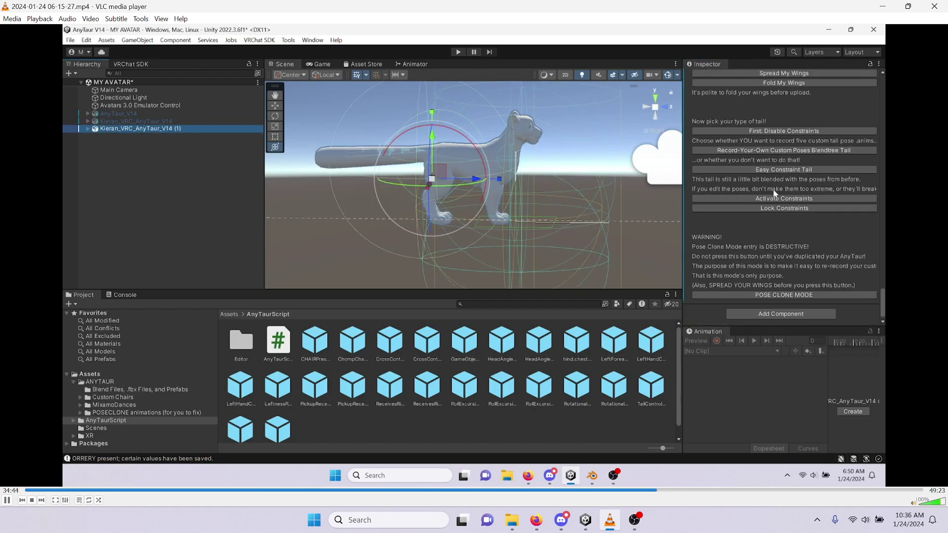
pyautogui.press('space')
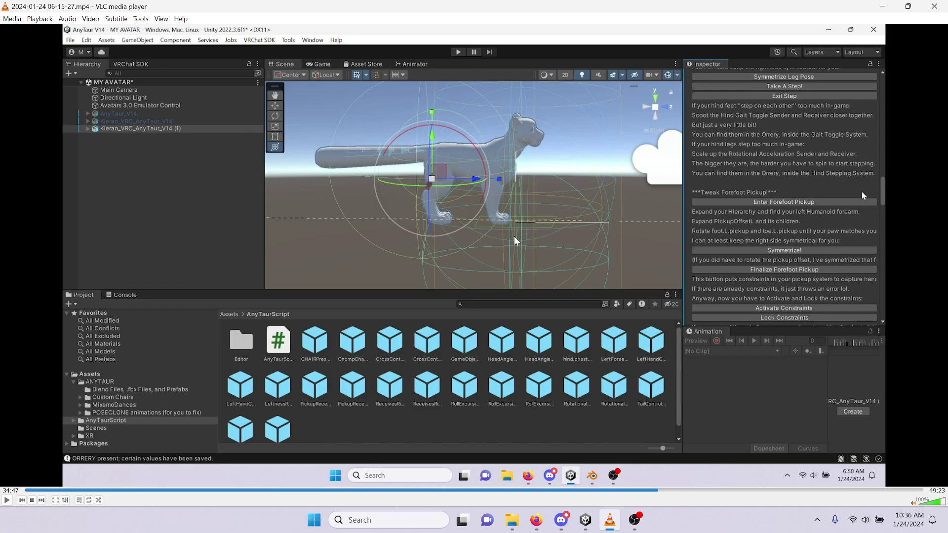
pyautogui.press('space')
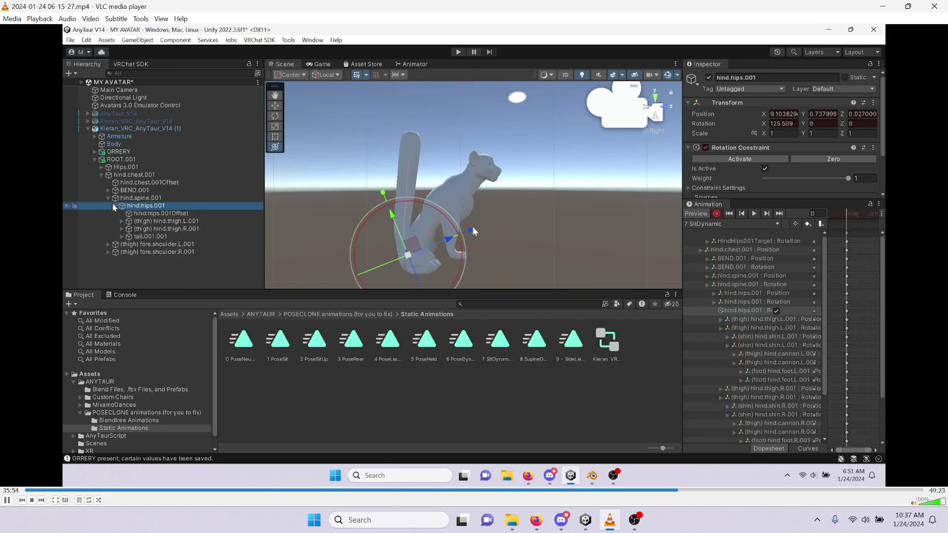
# Pause the video at 35:58 on hind.hips.001's Rotation Constraint source and at 36:23 on its adjusted rotation, resuming each time
pyautogui.press('space')
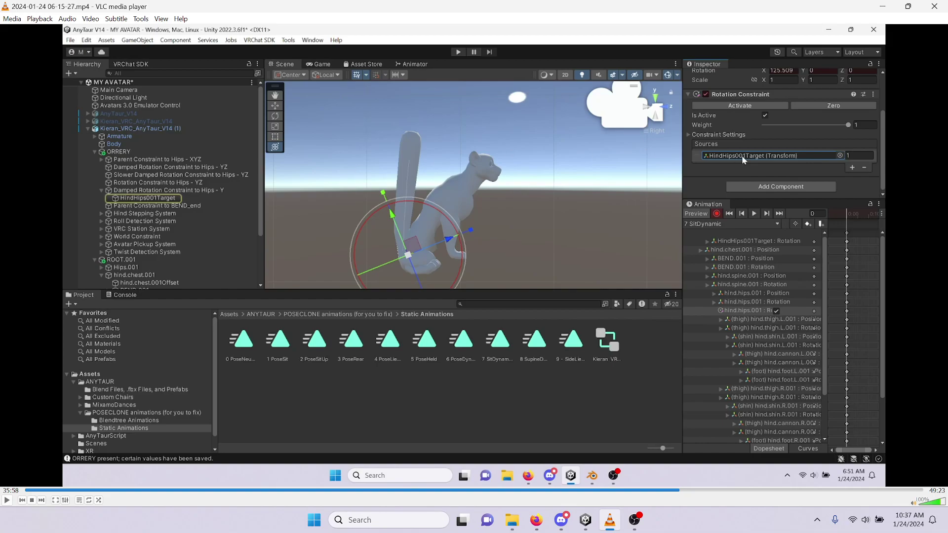
pyautogui.press('space')
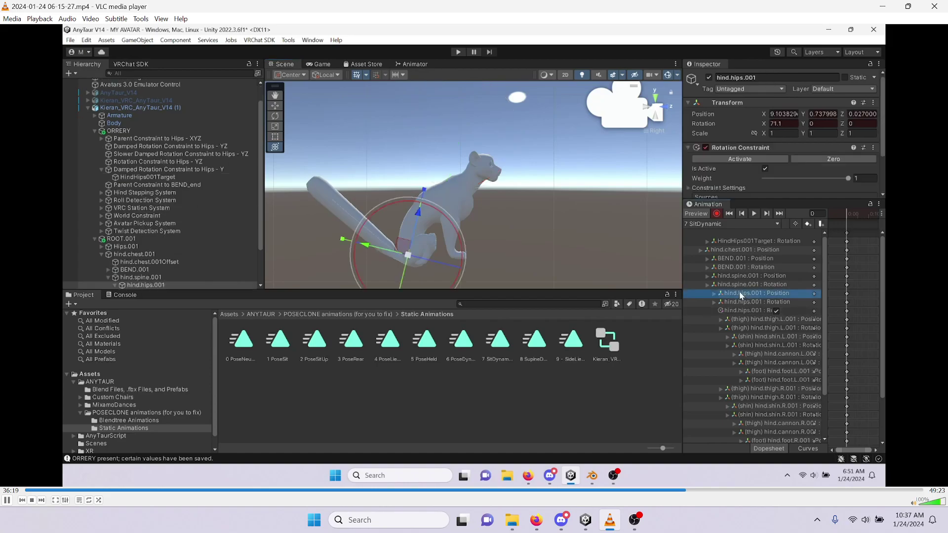
pyautogui.press('space')
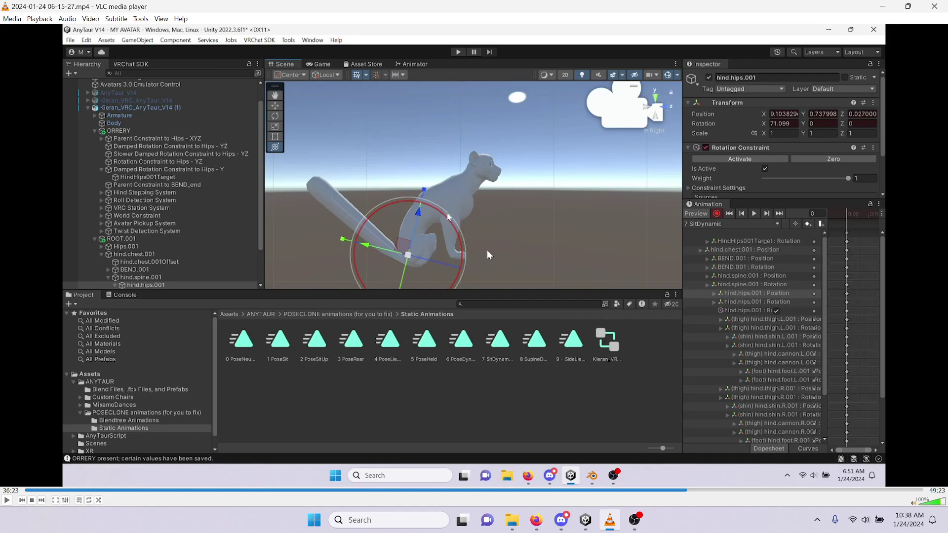
pyautogui.press('space')
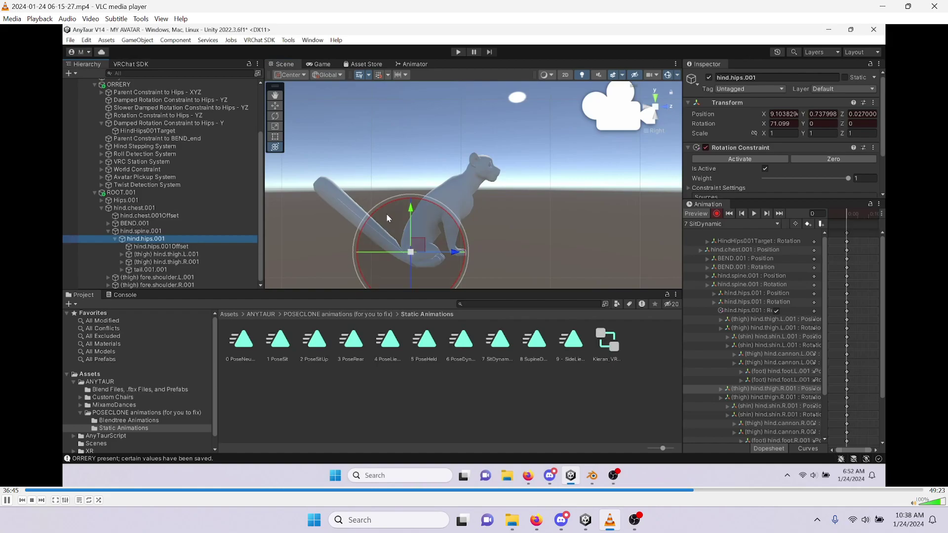
# Pause the video at 36:46 on hind.hips.001 in the 7 SitDynamic pose and at 37:09 on tail.001.001, resuming each time
pyautogui.press('space')
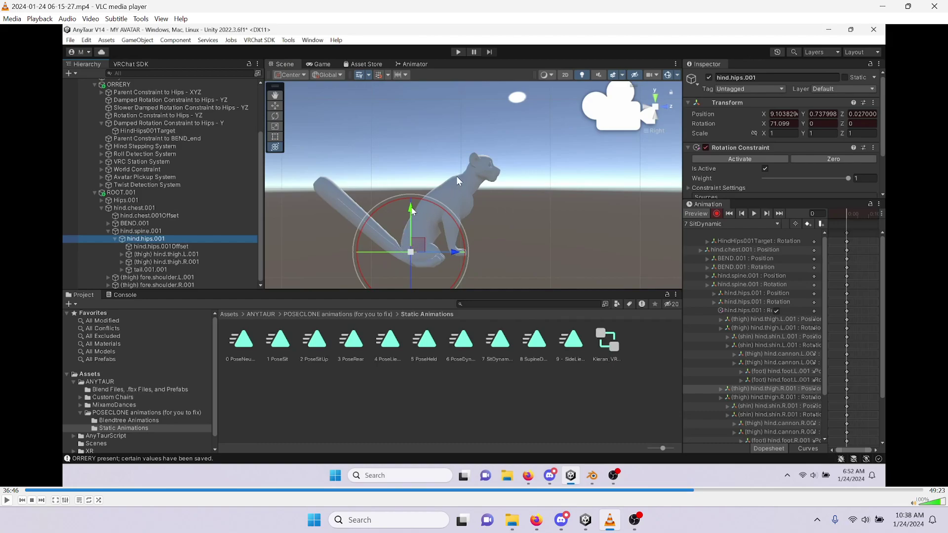
pyautogui.press('space')
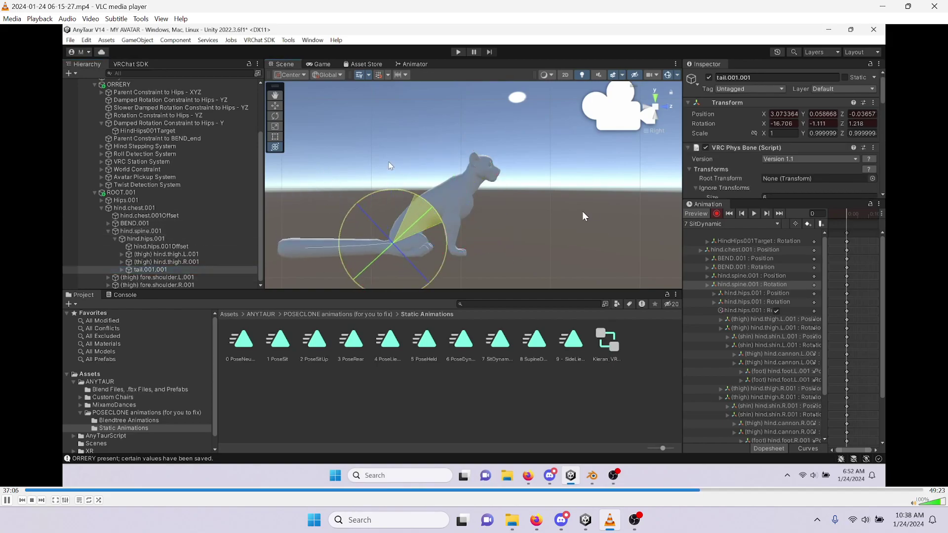
pyautogui.press('space')
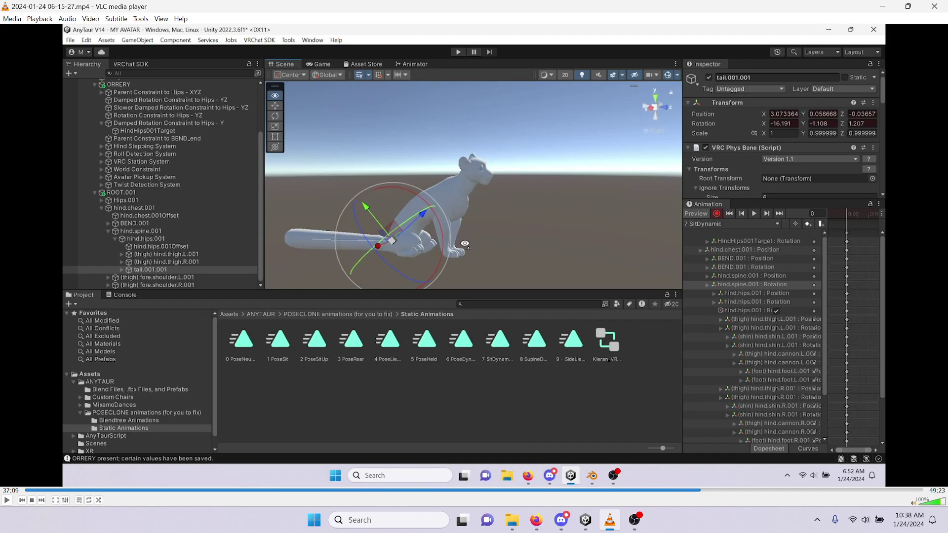
pyautogui.press('space')
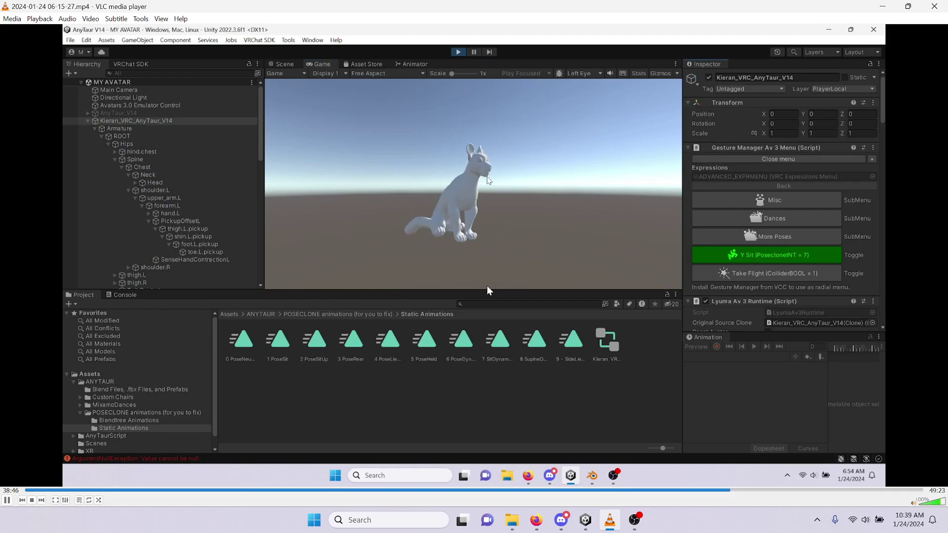
# Pause the video at 38:49 on the Y Sit play test and at 39:01 on the avatar selected in the scene, resuming each time
pyautogui.press('space')
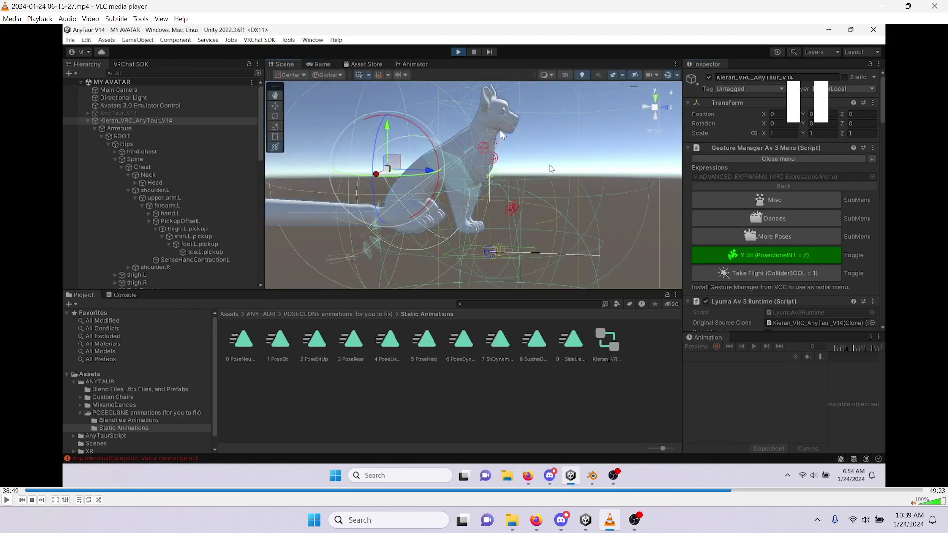
pyautogui.press('space')
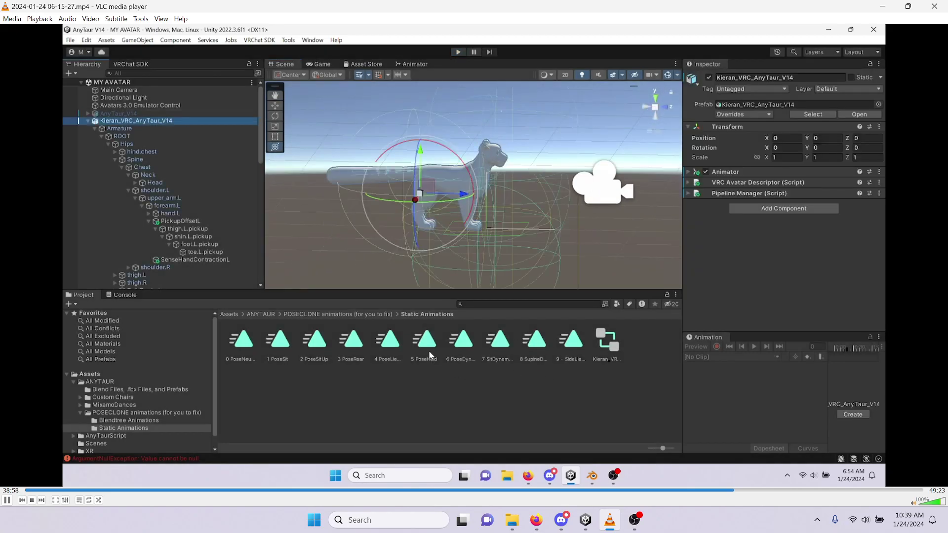
pyautogui.press('space')
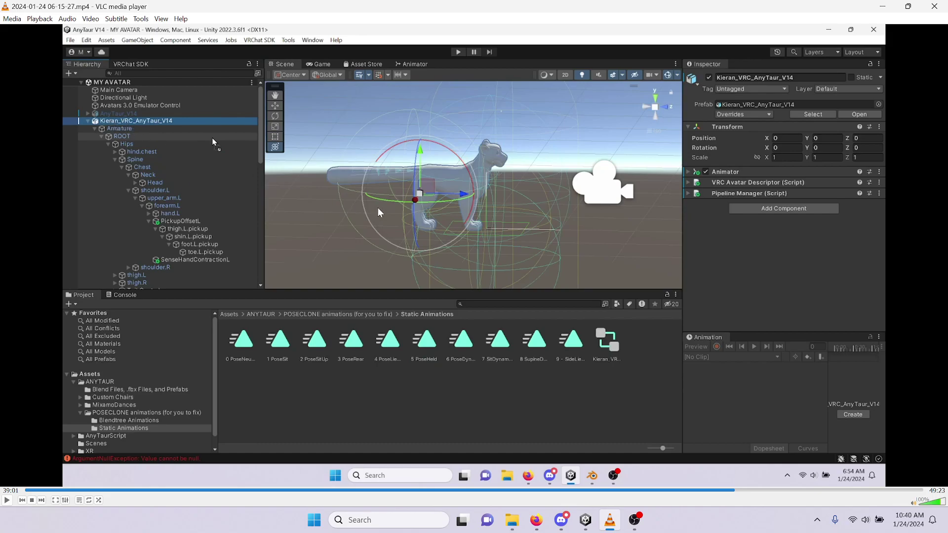
pyautogui.press('space')
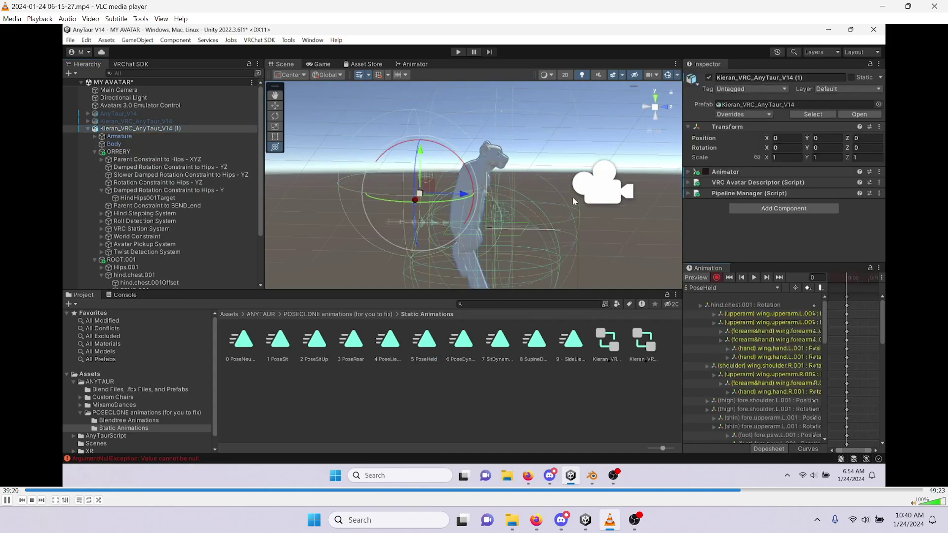
# Pause the video at 39:21 on the 5 PoseHeld animation and at 41:08 on hind.chest.001 in 2 PoseSitUp, resuming each time
pyautogui.press('space')
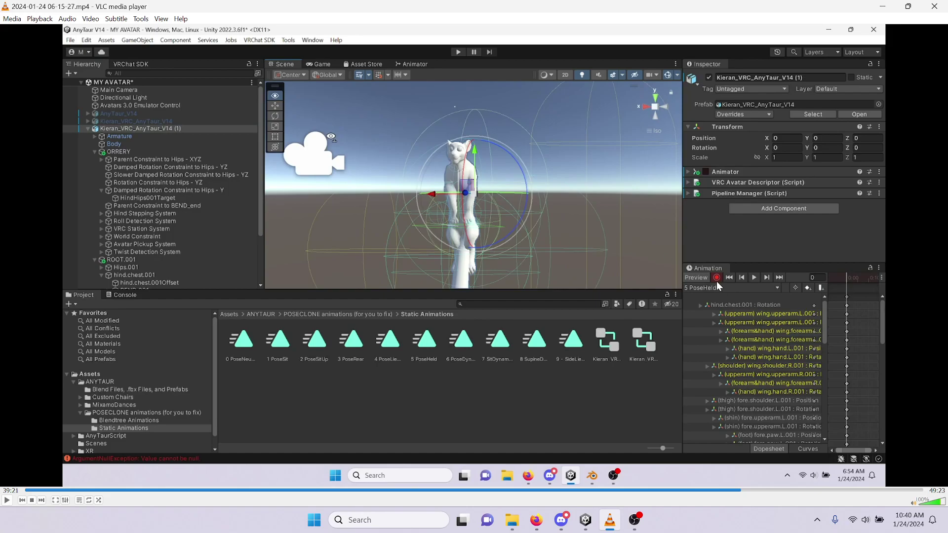
pyautogui.press('space')
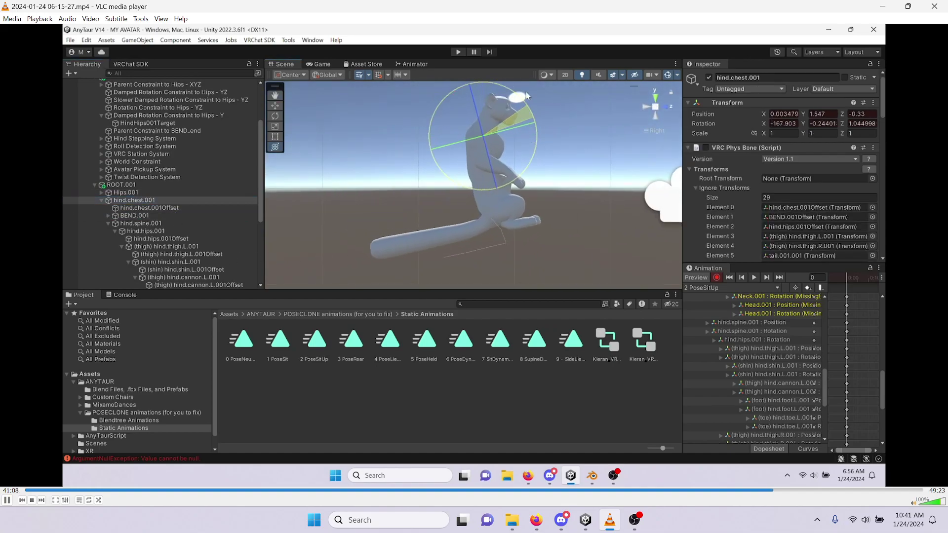
pyautogui.press('space')
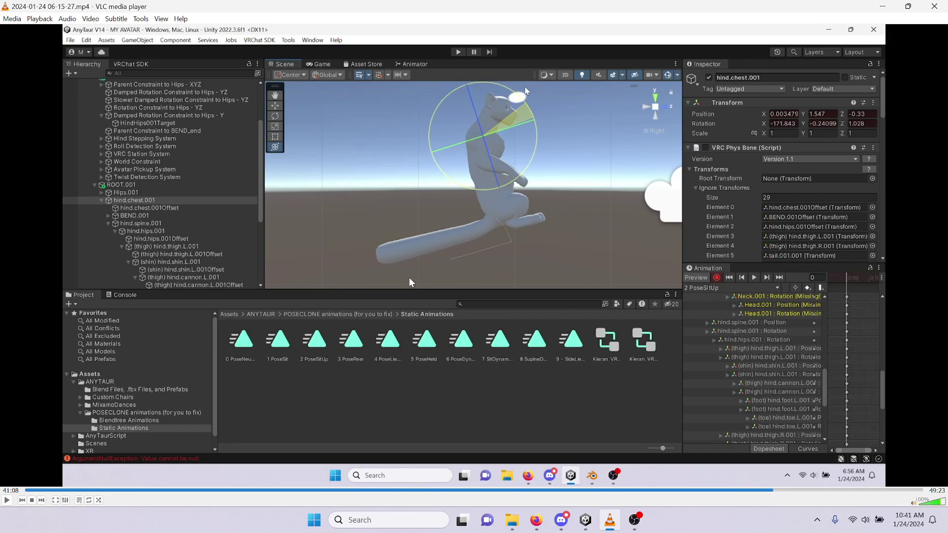
pyautogui.press('space')
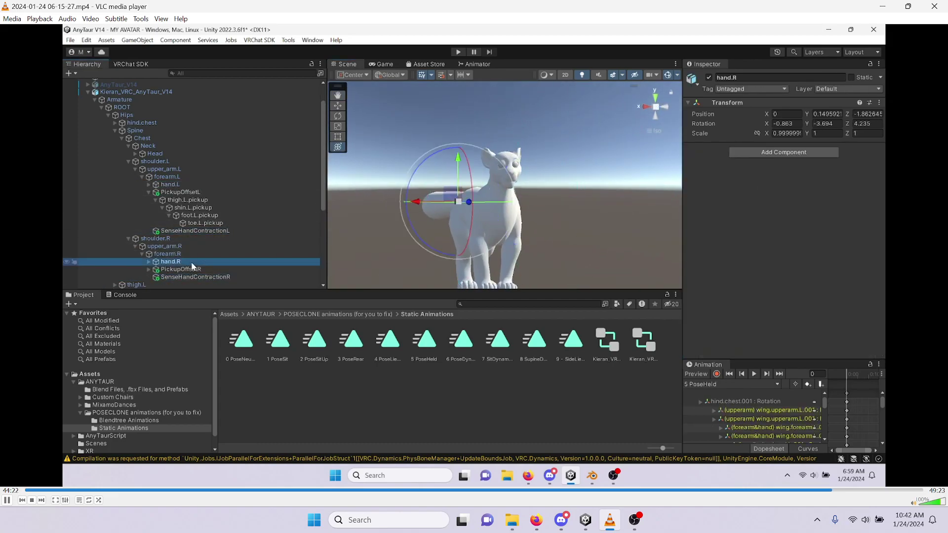
# Pause the video at 44:24 on hand.R and around 44:36 and 44:44 on the SenseHandContraction contact receivers, resuming each time
pyautogui.press('space')
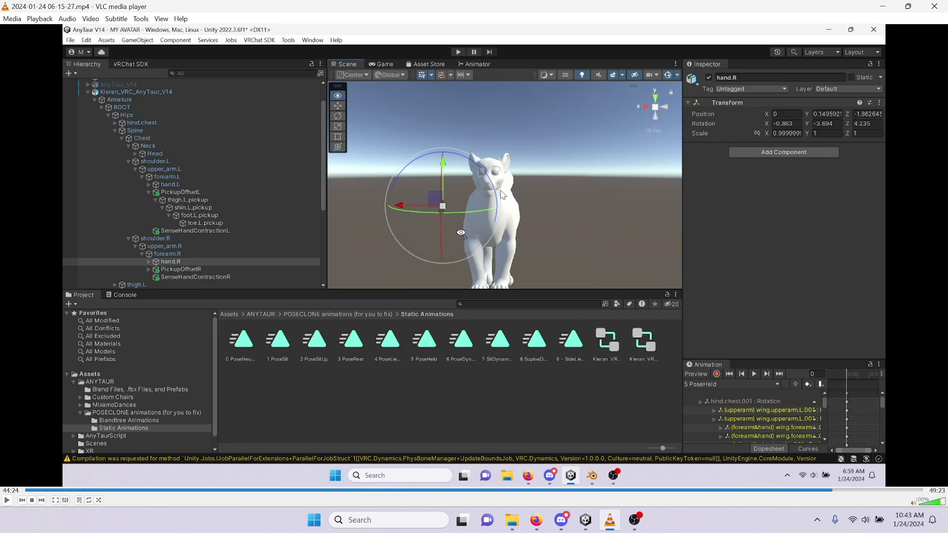
pyautogui.press('space')
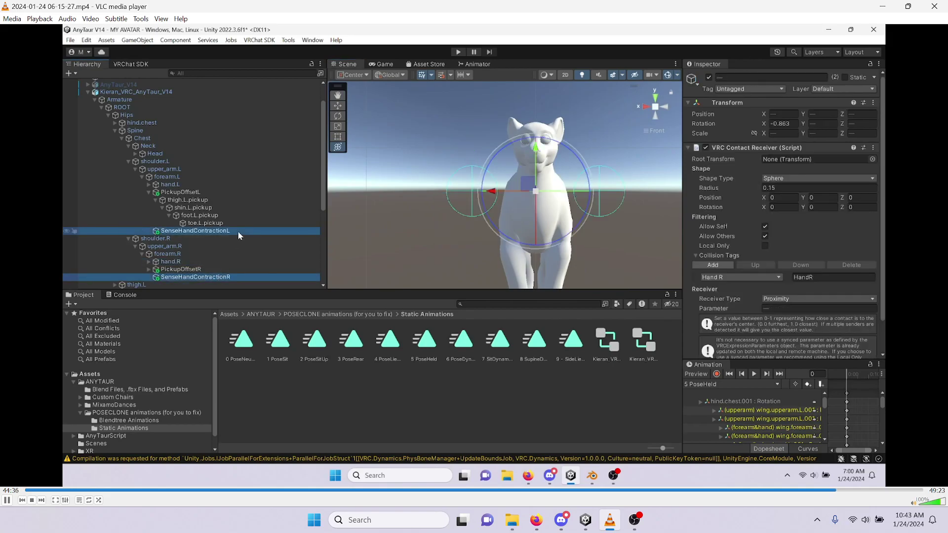
pyautogui.press('space')
pyautogui.press('space')
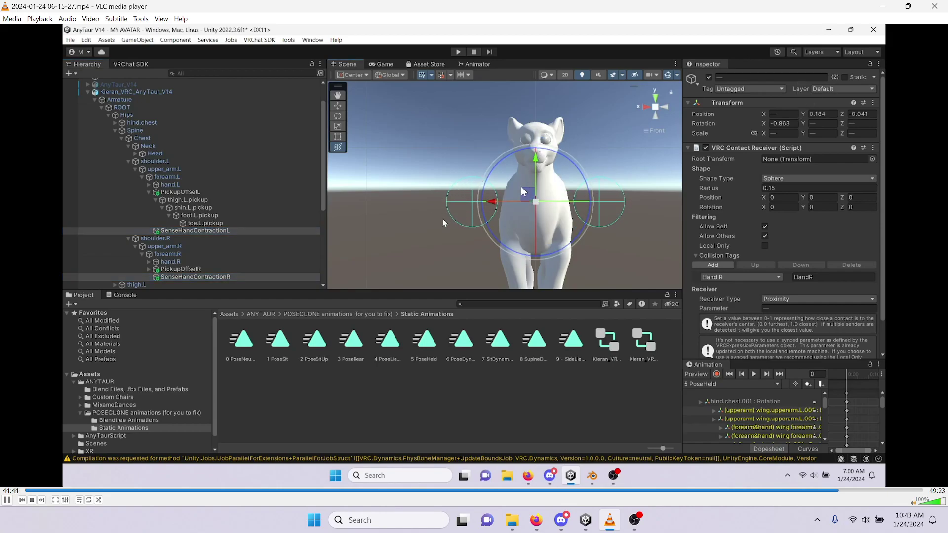
pyautogui.press('space')
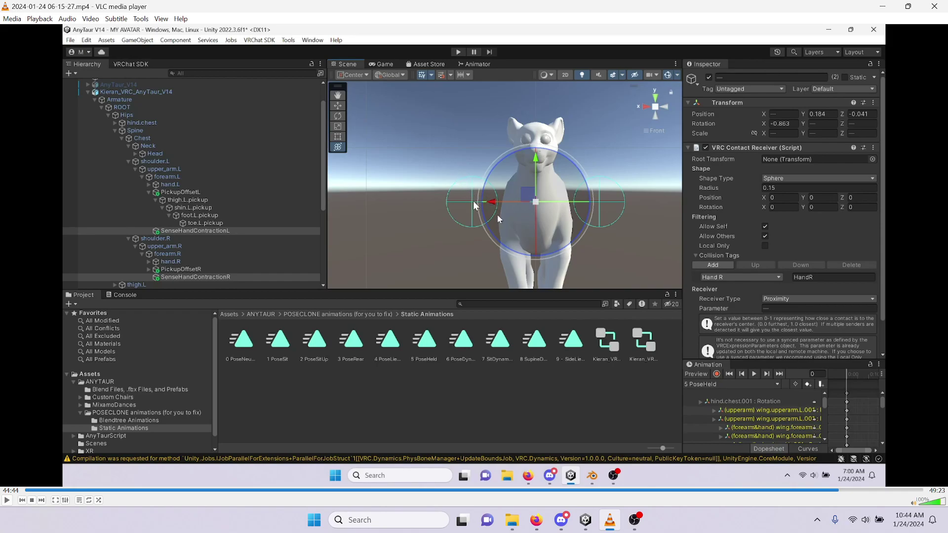
pyautogui.press('space')
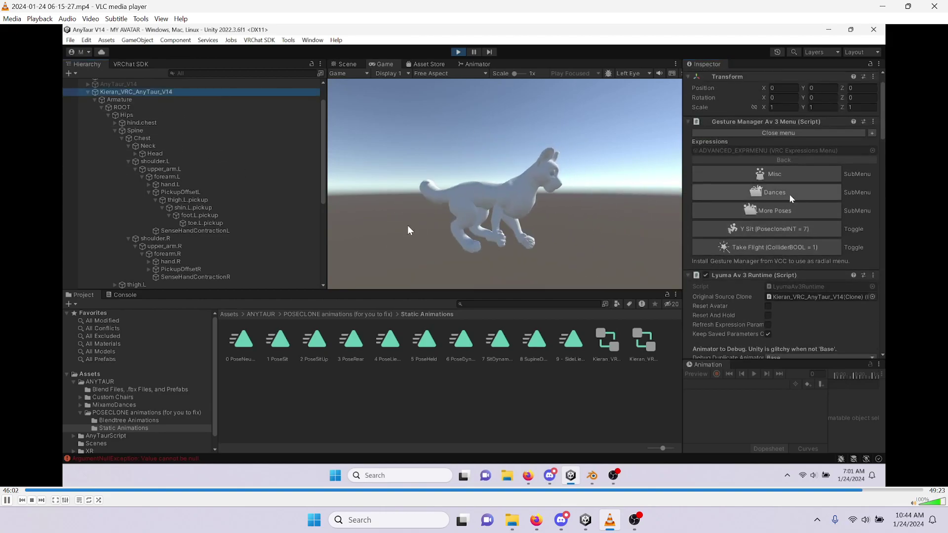
# Pause the video at 46:02 on the running play test and at 46:29 on the World Sit Up pose, resuming each time
pyautogui.press('space')
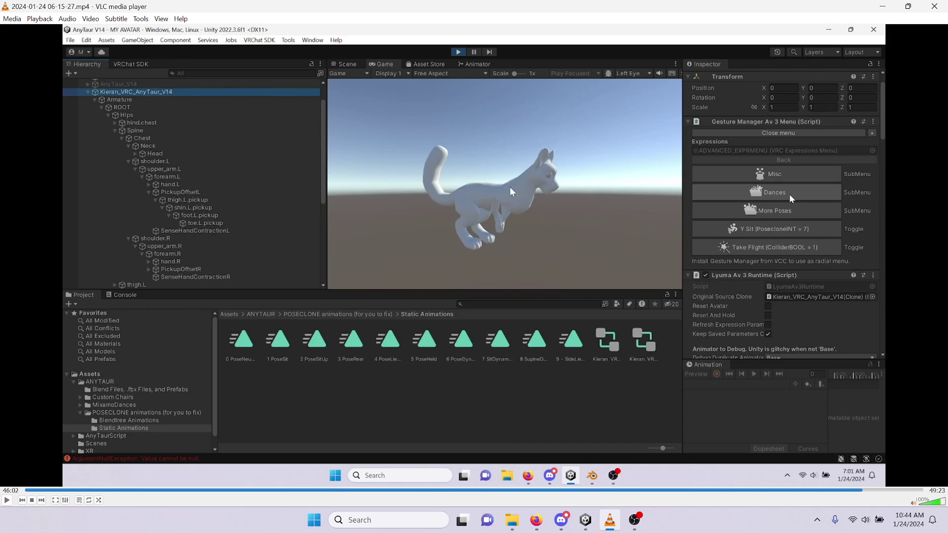
pyautogui.press('space')
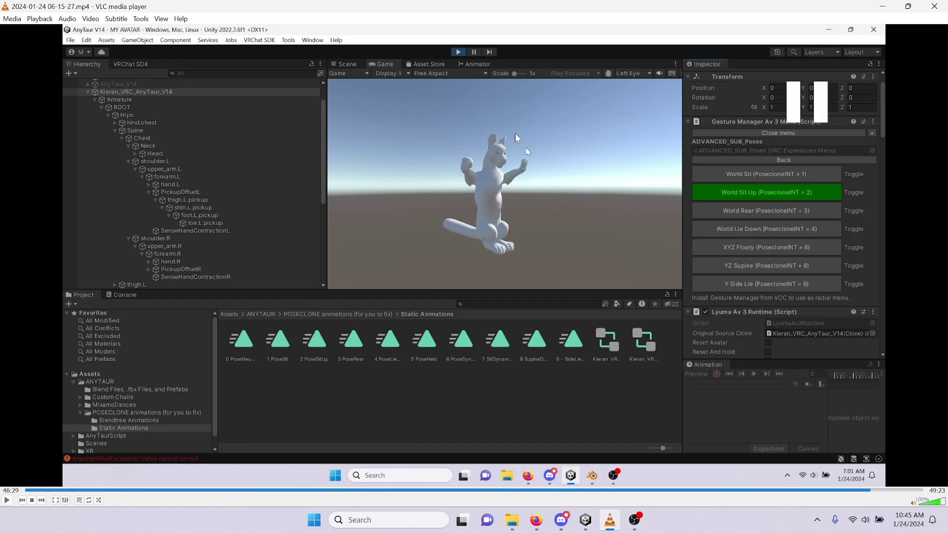
pyautogui.press('space')
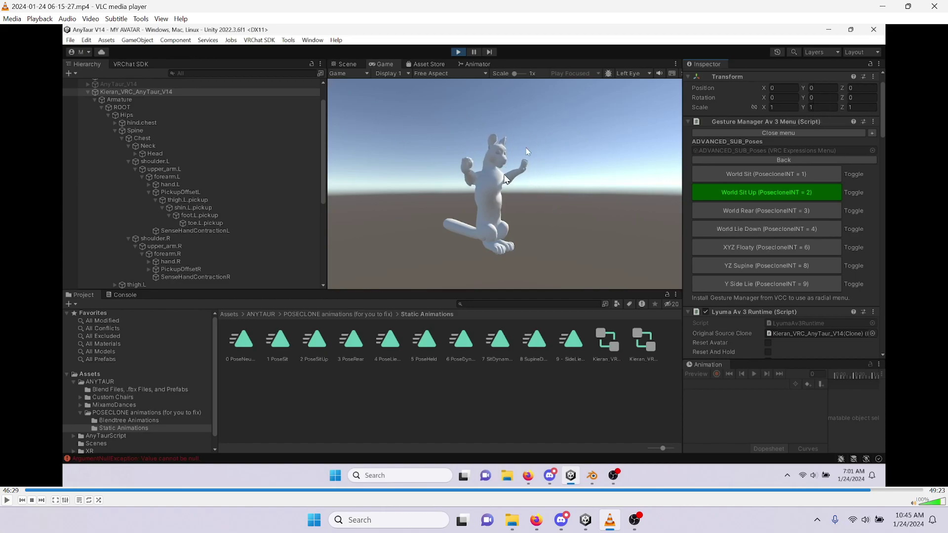
pyautogui.press('space')
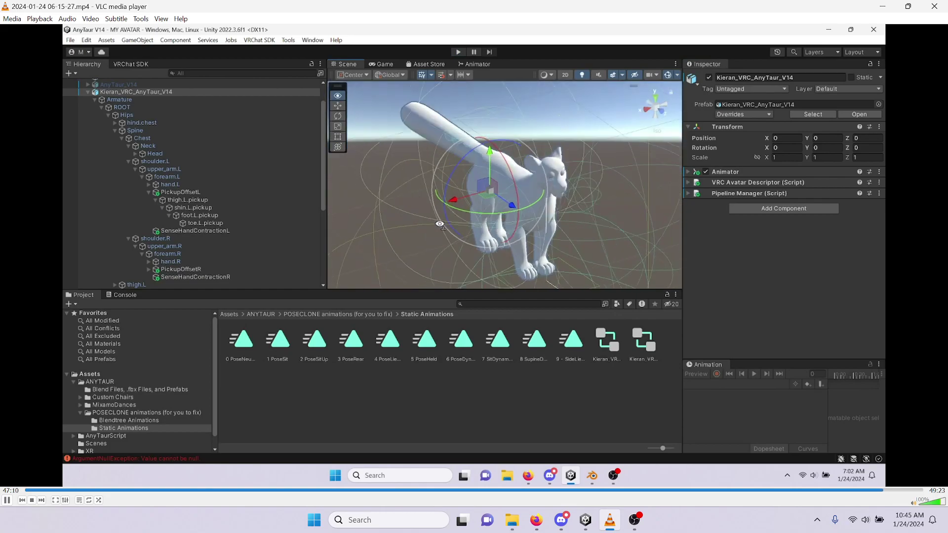
# Pause the video at 47:13 on the avatar's side view and around 47:45 on the Rotational Acceleration Sender and Receiver scale, resuming each time
pyautogui.press('space')
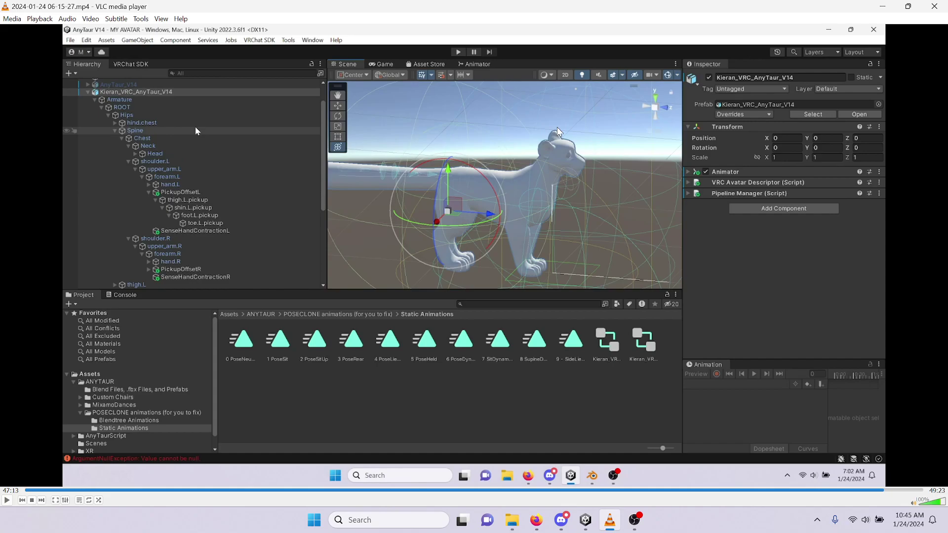
pyautogui.press('space')
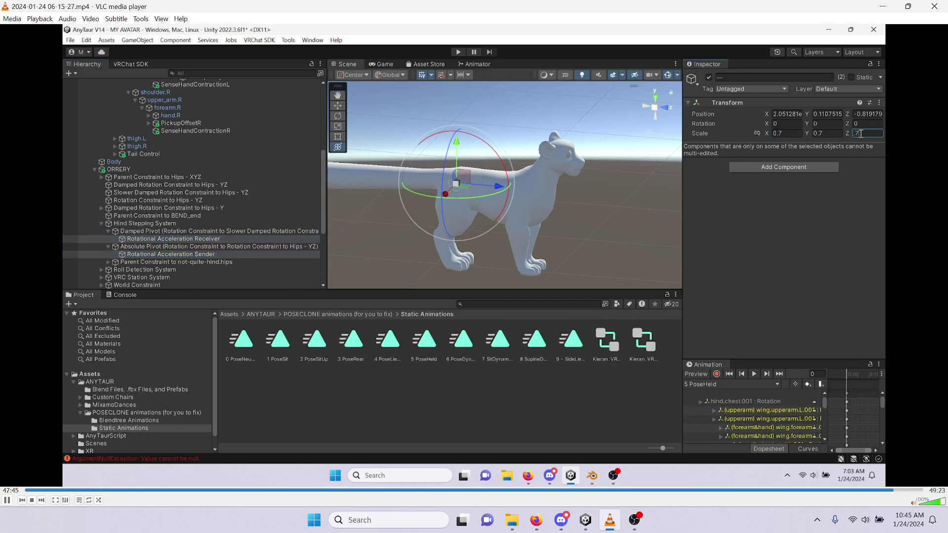
pyautogui.press('space')
pyautogui.press('space')
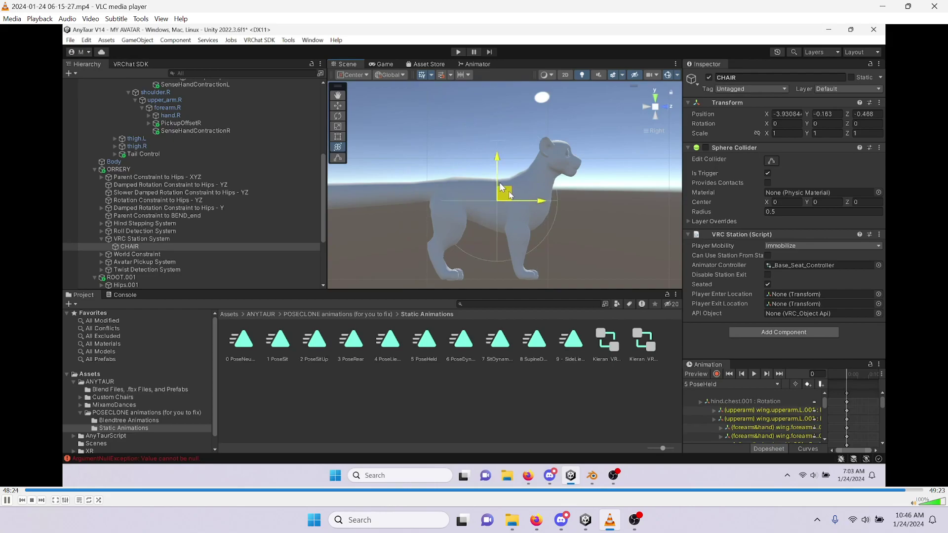
# Pause the video at 48:27 on the CHAIR object's new position in the VRC Station System and resume playback
pyautogui.press('space')
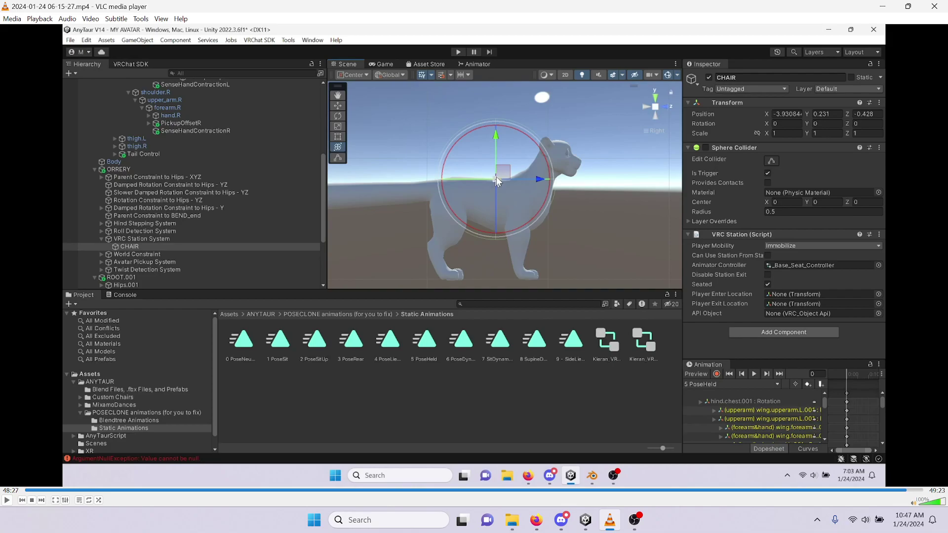
pyautogui.press('space')
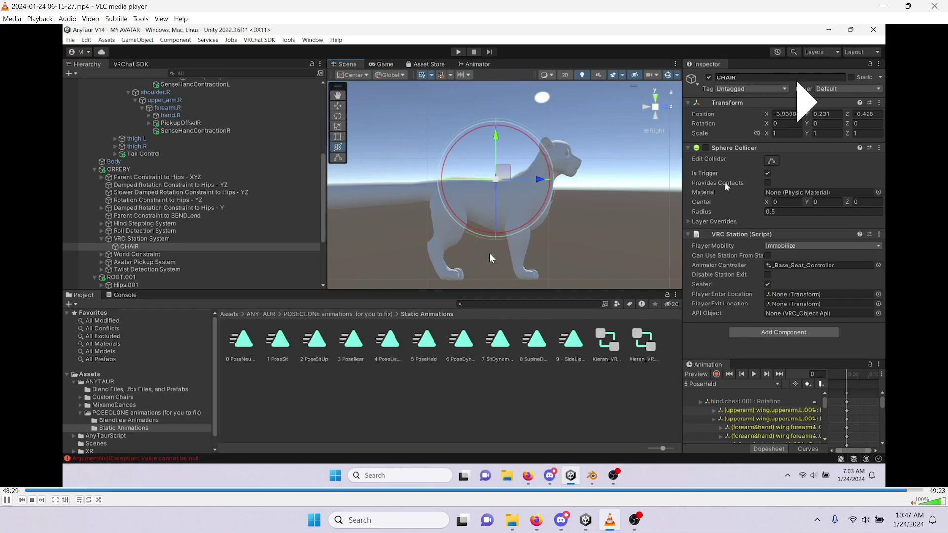